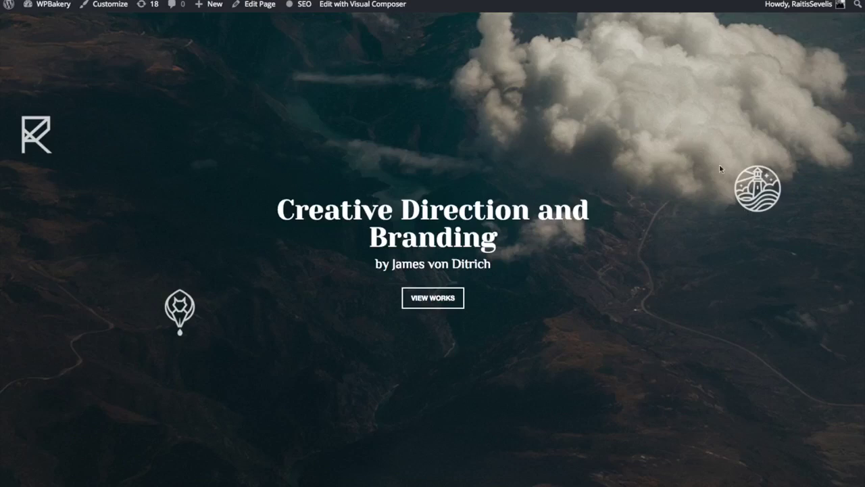
# Examine how the background, logos and heading of the finished parallax header section move on the live page
pyautogui.scroll(-5, 661, 159)
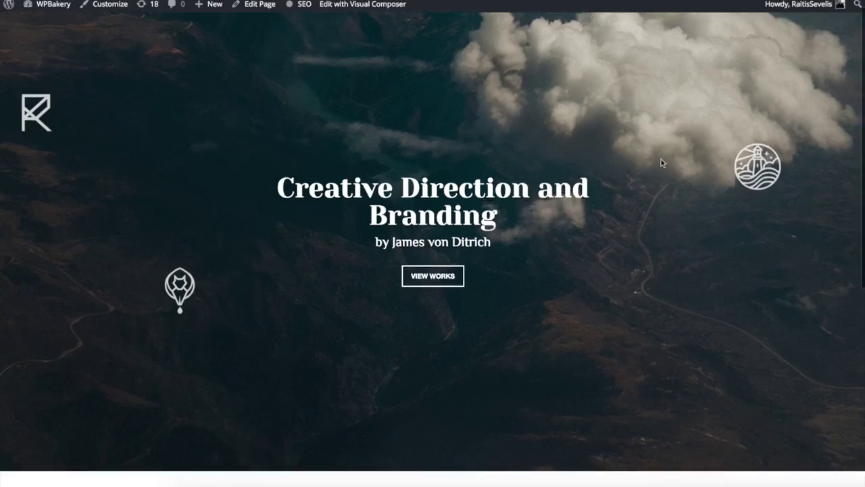
pyautogui.scroll(5, 617, 210)
pyautogui.scroll(-5, 617, 210)
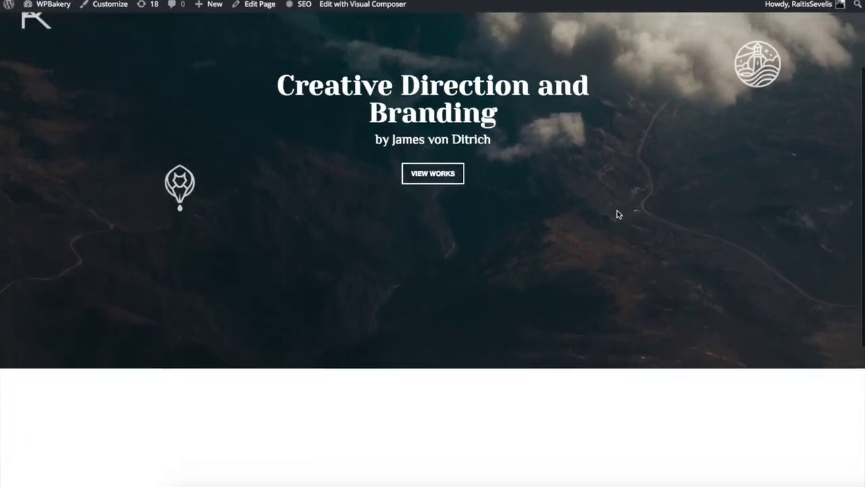
pyautogui.scroll(4, 617, 210)
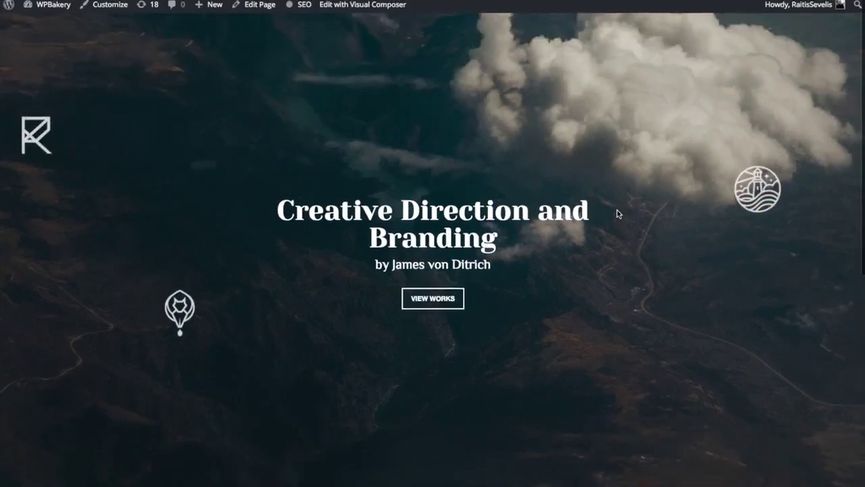
pyautogui.scroll(-3, 616, 203)
pyautogui.scroll(3, 616, 198)
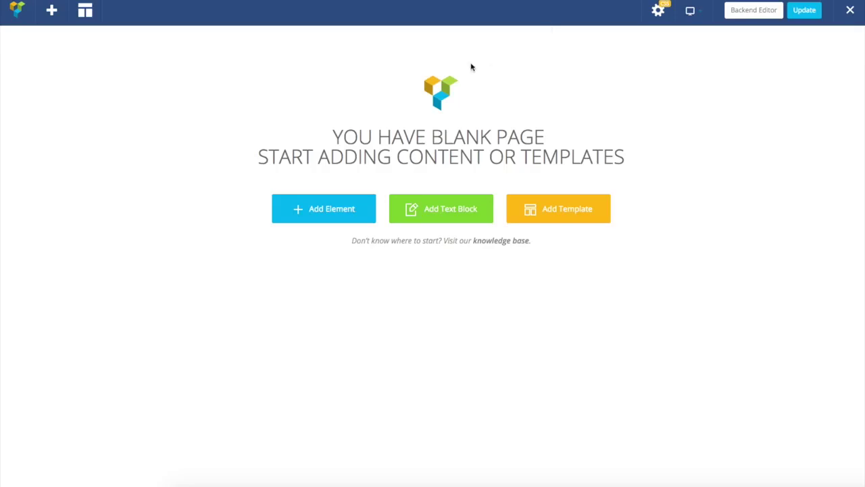
# Add a row to the blank page and set its row stretch to Stretch row and content
pyautogui.click(314, 212)
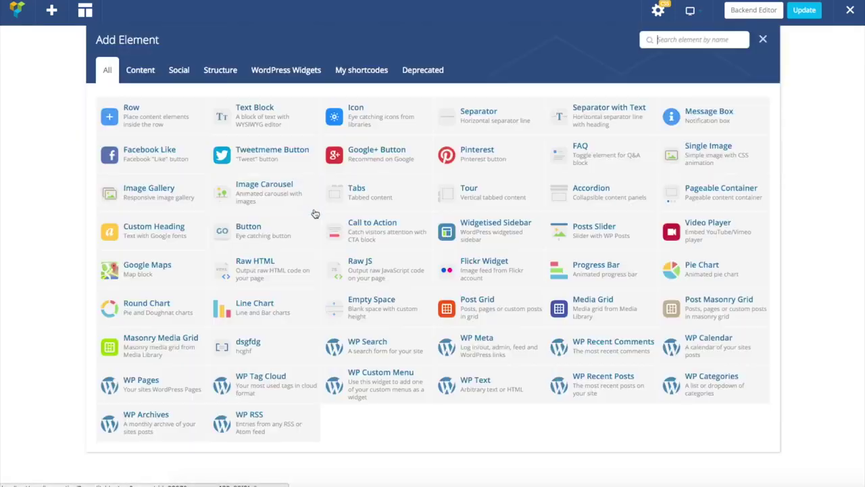
pyautogui.click(150, 123)
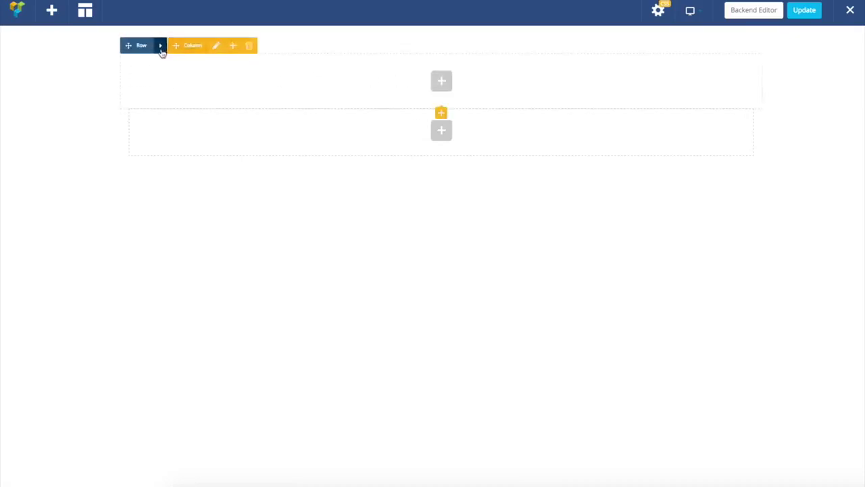
pyautogui.moveTo(160, 49)
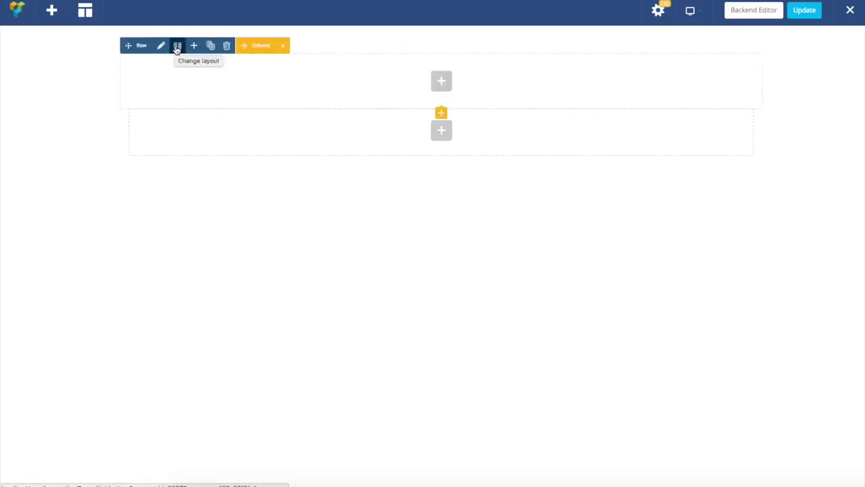
pyautogui.click(162, 49)
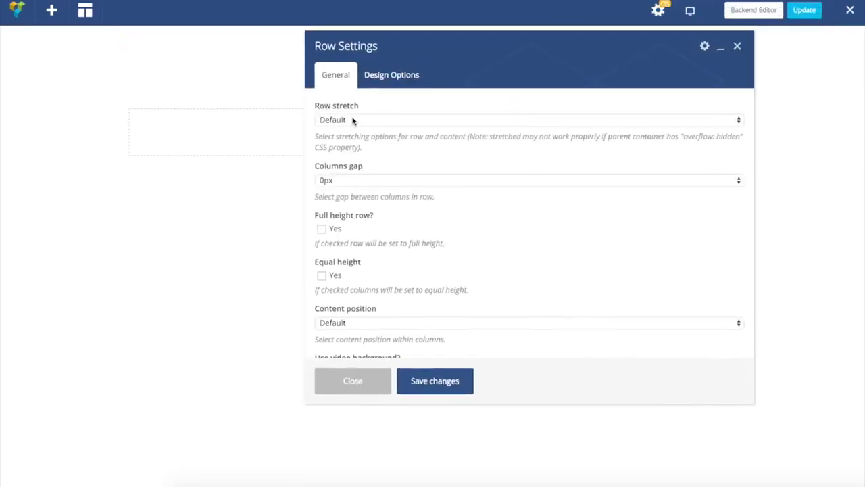
pyautogui.click(352, 120)
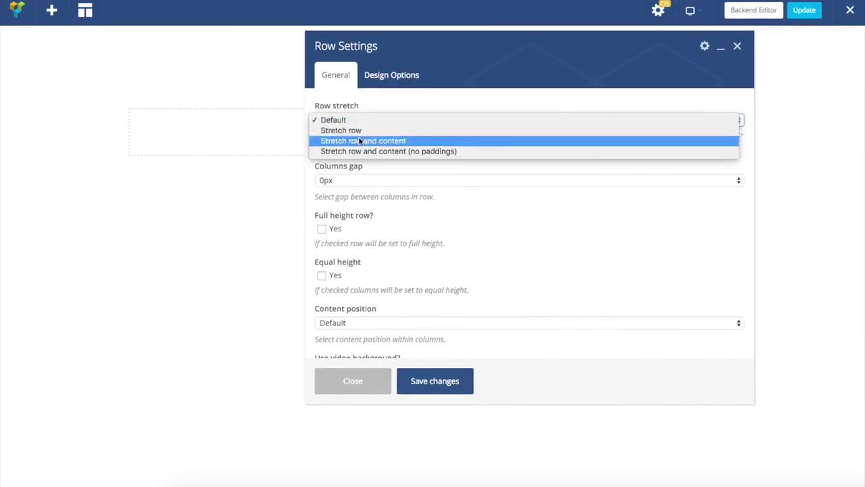
pyautogui.click(353, 140)
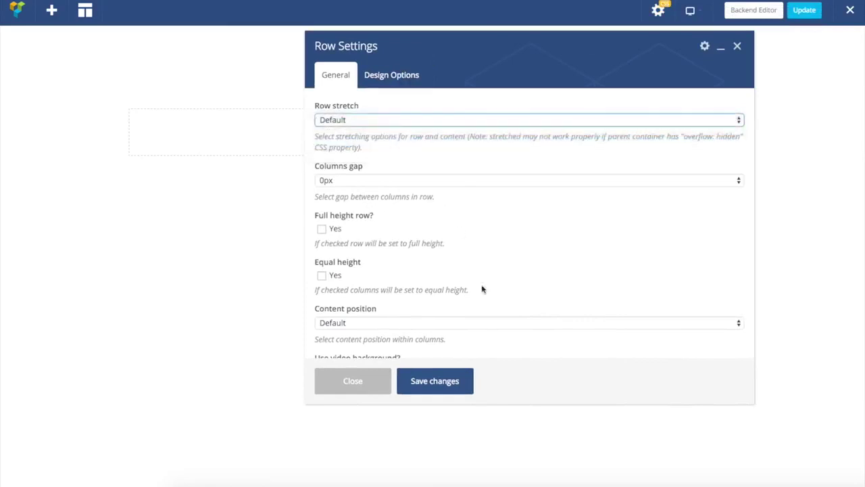
pyautogui.click(439, 381)
pyautogui.click(353, 382)
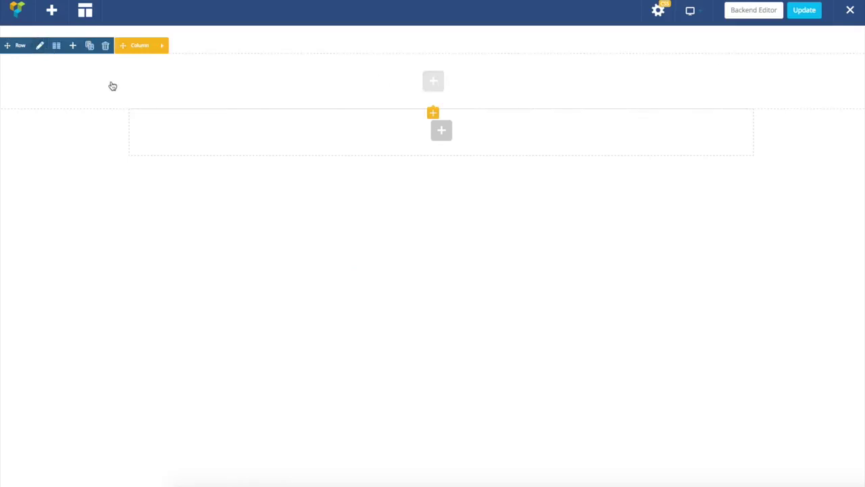
# Give the row the custom column layout 1/12 + 1/12 + 1/12 + 1/2 + 1/12 + 1/12 + 1/12
pyautogui.click(56, 46)
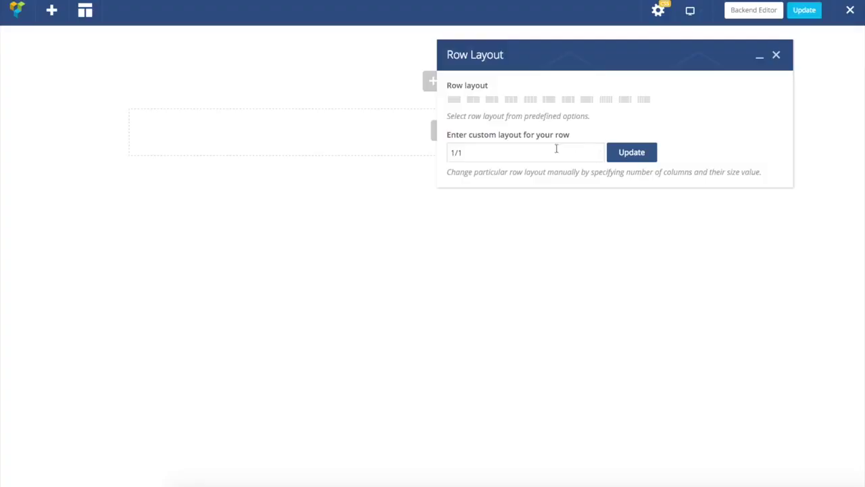
pyautogui.click(475, 152)
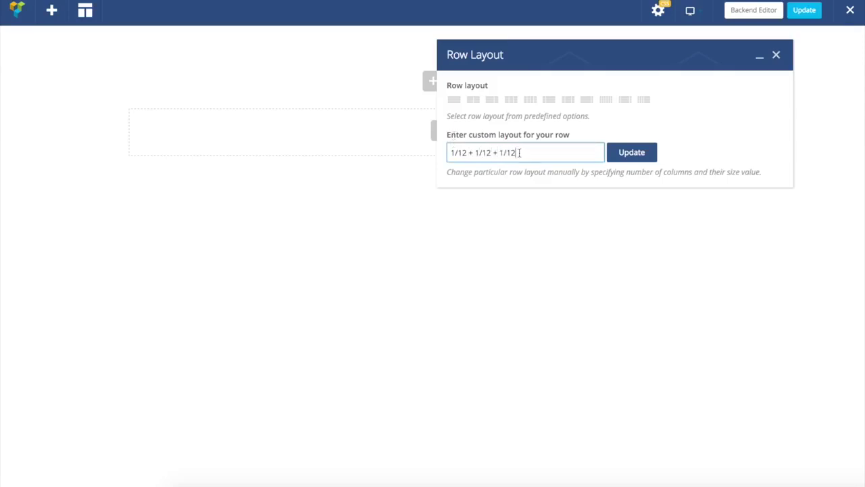
pyautogui.moveTo(519, 153); pyautogui.dragTo(453, 152)
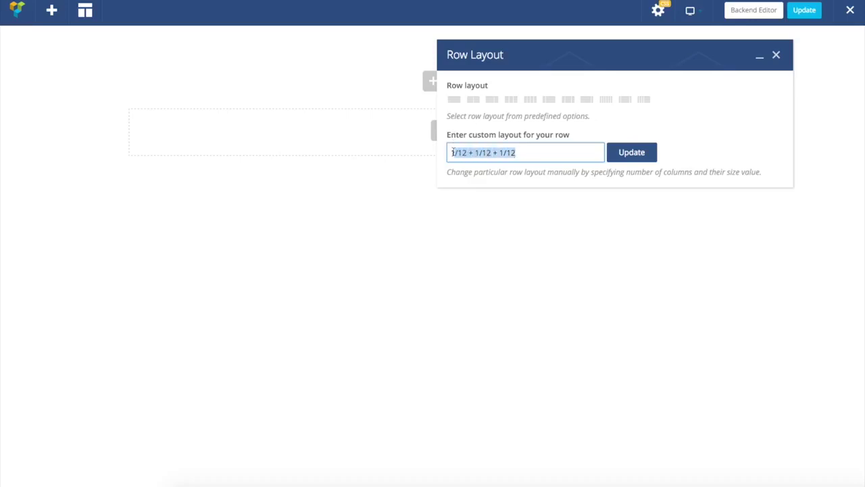
pyautogui.click(516, 155)
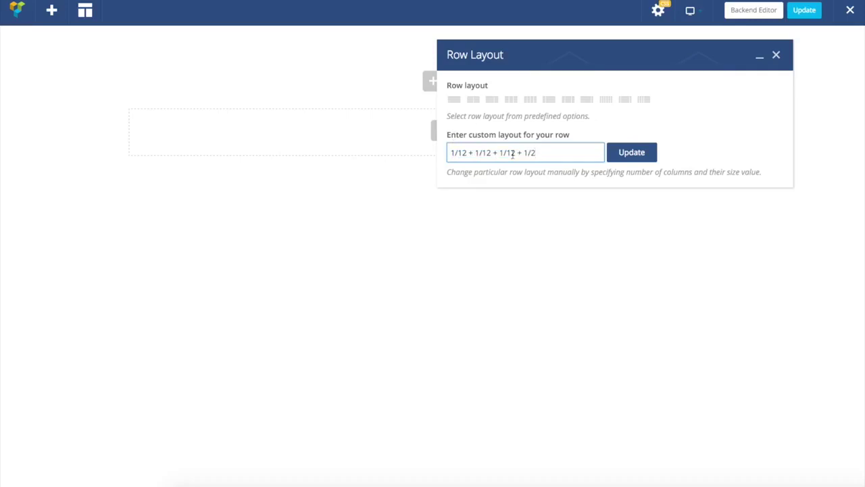
pyautogui.moveTo(513, 152); pyautogui.dragTo(440, 154)
pyautogui.hotkey('ctrl', 'c')
pyautogui.click(557, 154)
pyautogui.hotkey('ctrl', 'v')
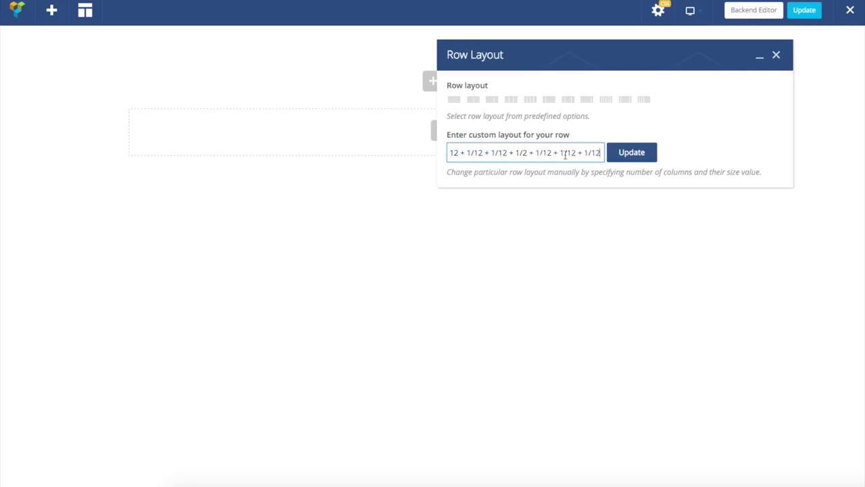
pyautogui.click(629, 154)
pyautogui.click(776, 55)
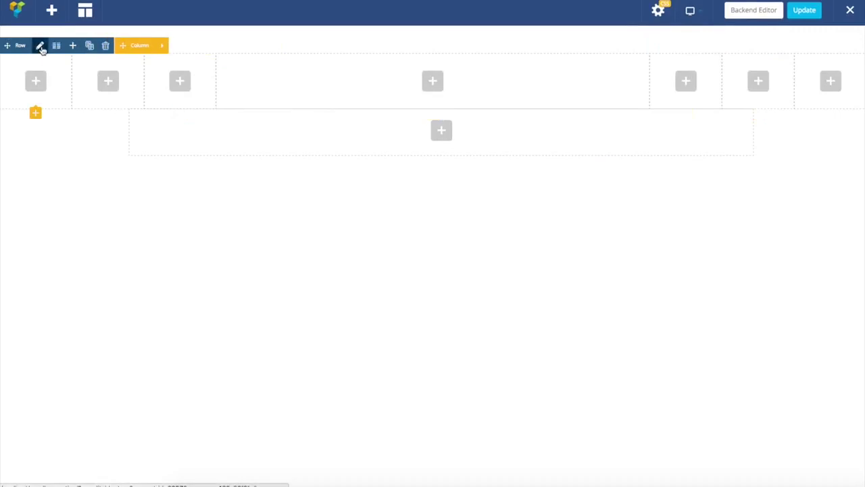
# Set the parallax effect of the seven-column row to Simple in its row settings
pyautogui.click(40, 47)
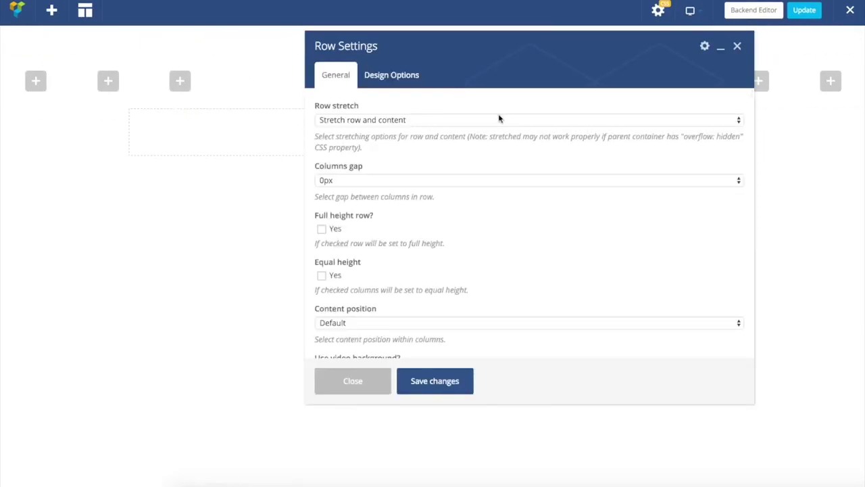
pyautogui.scroll(-5, 428, 196)
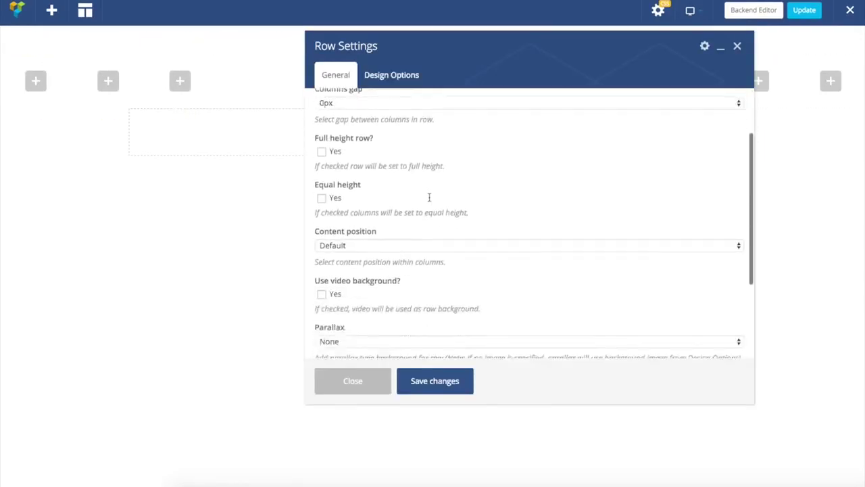
pyautogui.click(398, 76)
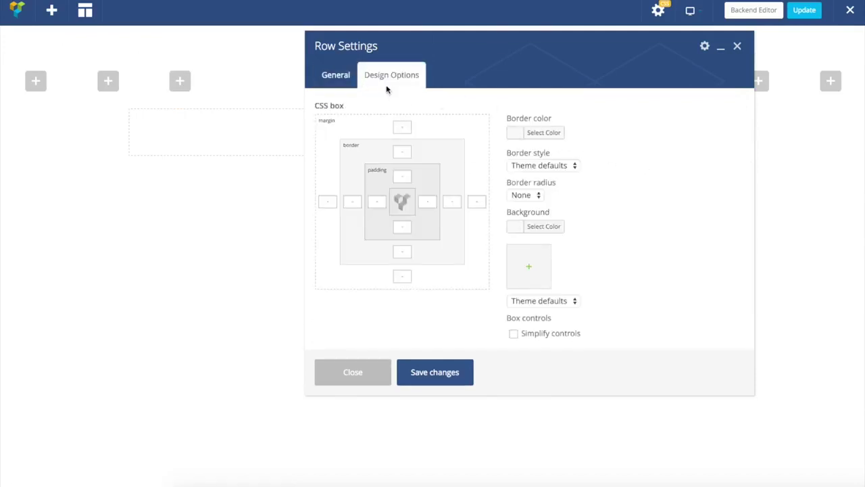
pyautogui.click(331, 74)
pyautogui.scroll(-3, 552, 183)
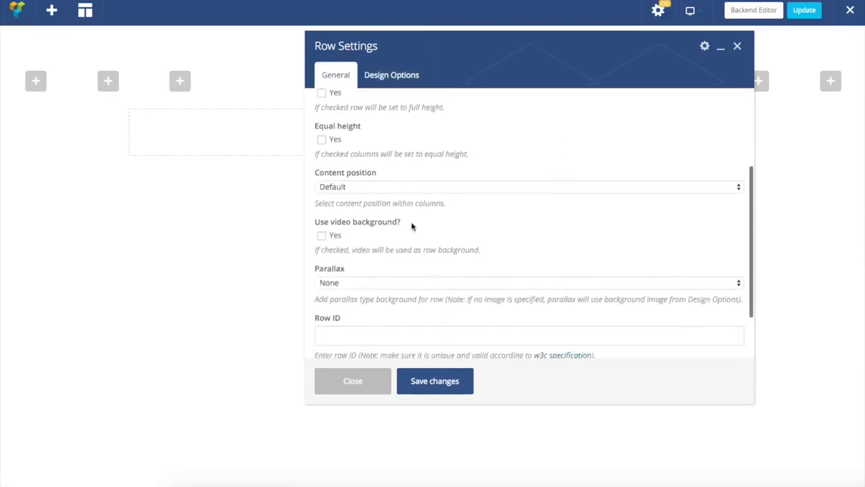
pyautogui.scroll(-2, 390, 246)
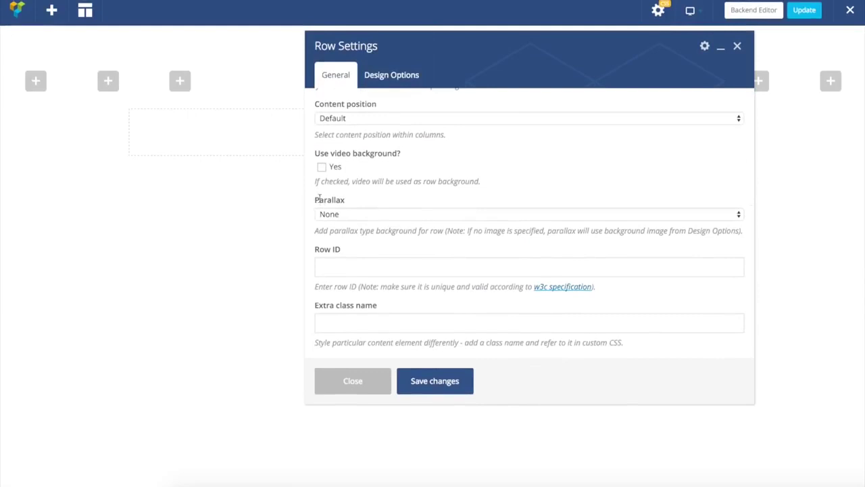
pyautogui.moveTo(339, 197); pyautogui.dragTo(345, 200)
pyautogui.click(349, 214)
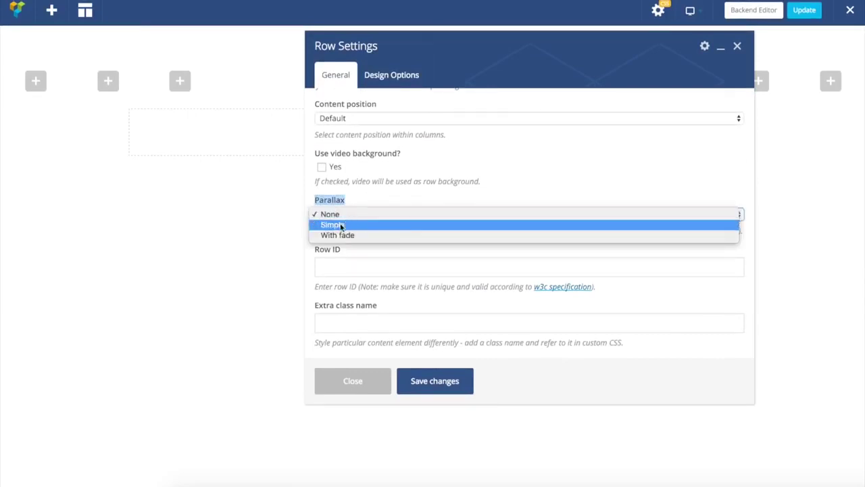
pyautogui.click(341, 225)
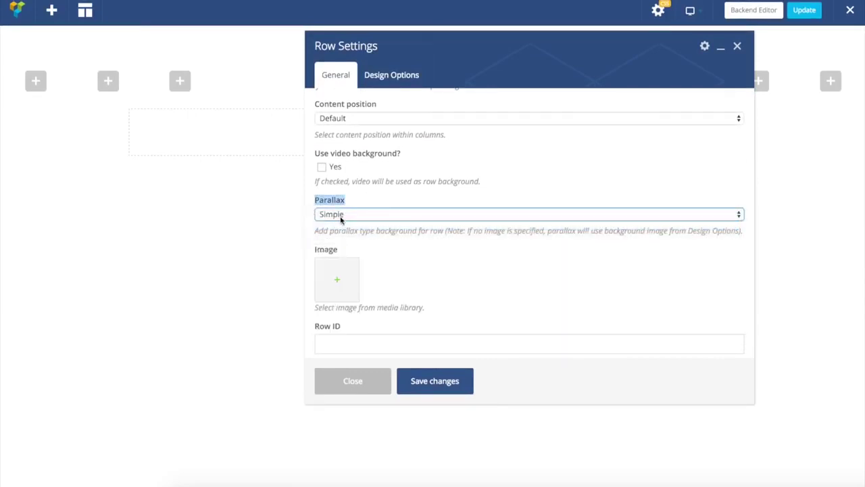
# Choose Parallax_Background.png from the media library as the row's parallax image
pyautogui.click(342, 280)
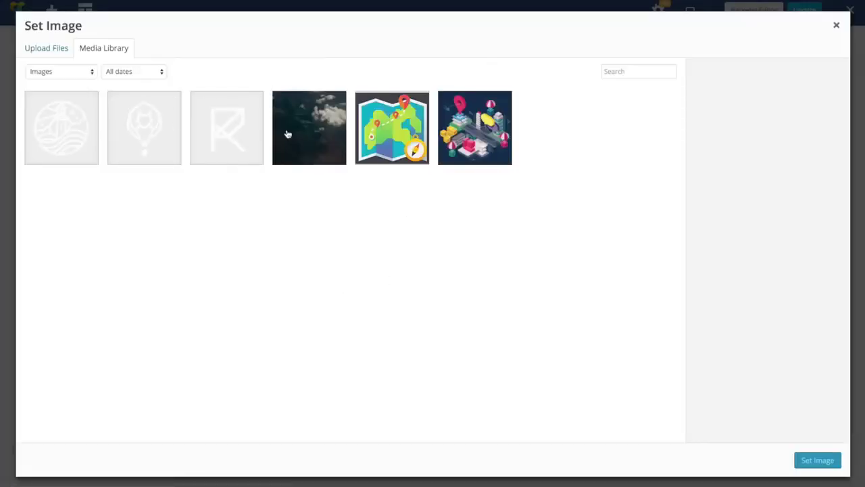
pyautogui.click(312, 127)
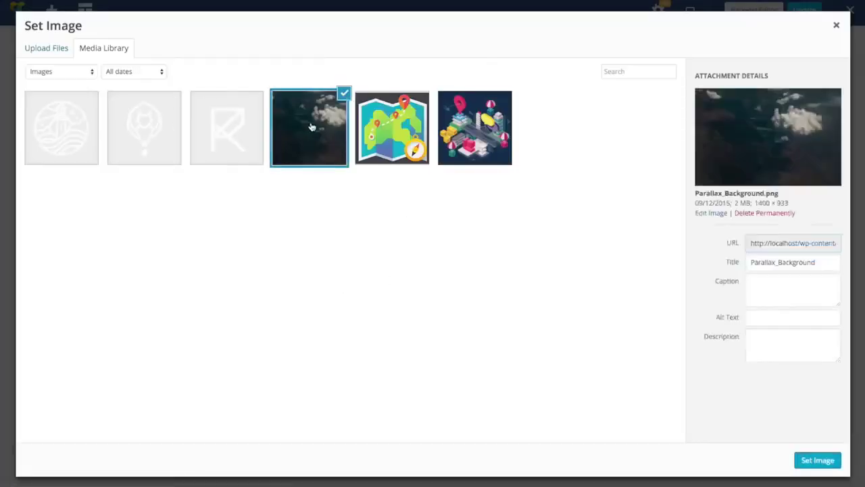
pyautogui.click(815, 462)
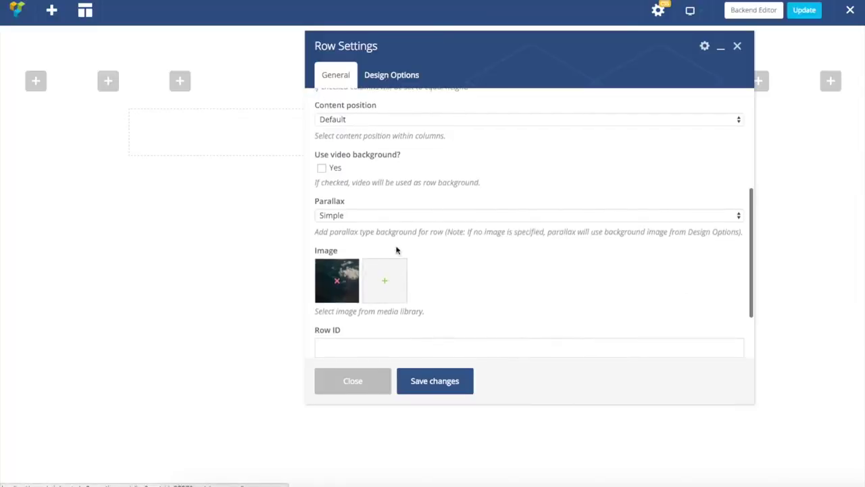
# Compare the row's background image setting in the design options with the parallax image in the general settings
pyautogui.click(394, 73)
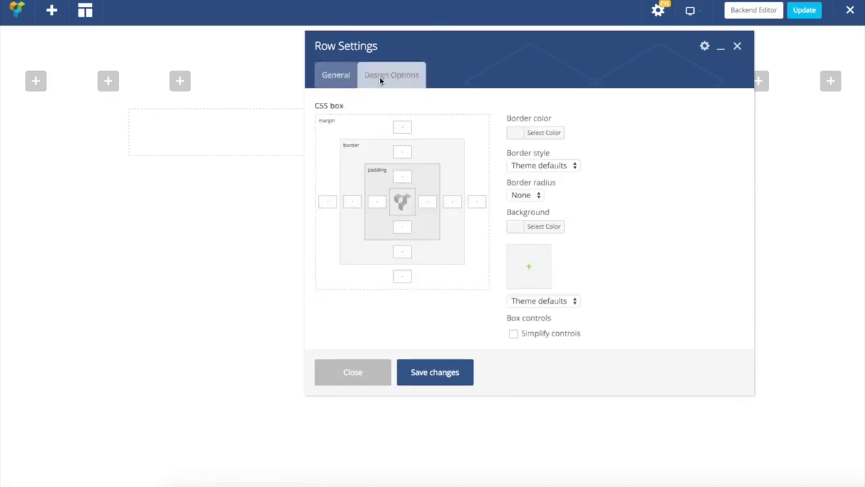
pyautogui.click(341, 80)
pyautogui.scroll(-5, 378, 284)
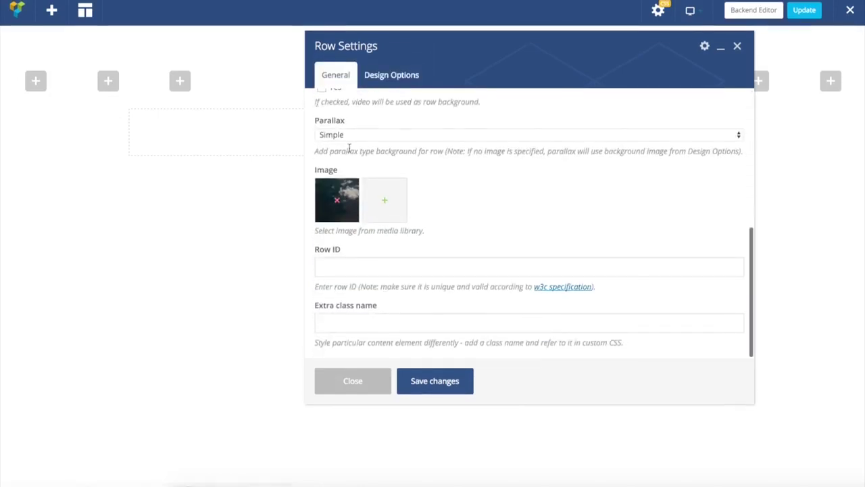
pyautogui.click(383, 74)
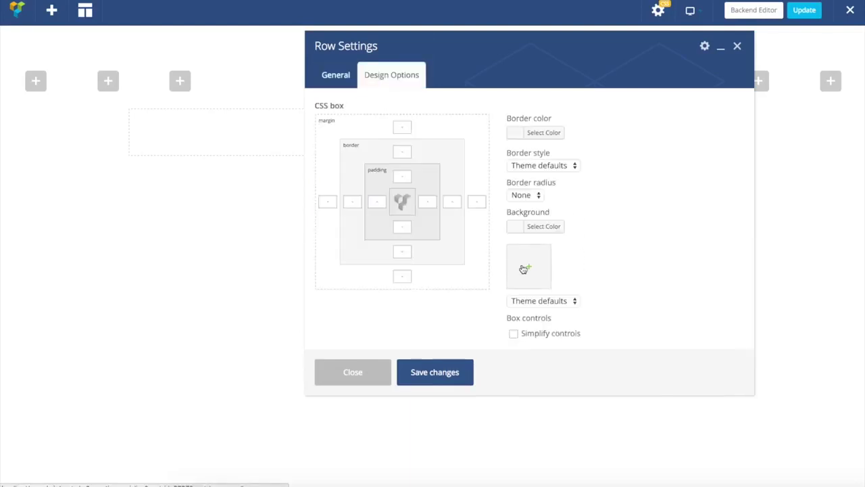
pyautogui.click(336, 75)
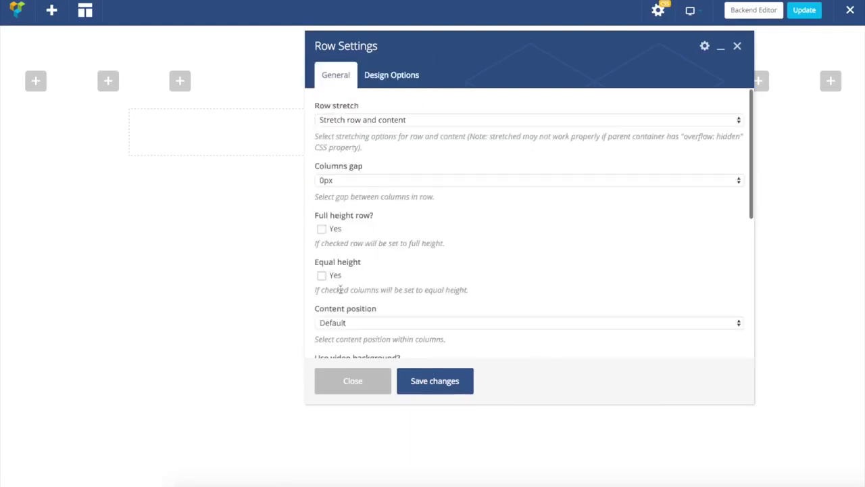
pyautogui.scroll(-5, 428, 289)
pyautogui.scroll(-2, 428, 289)
pyautogui.click(383, 74)
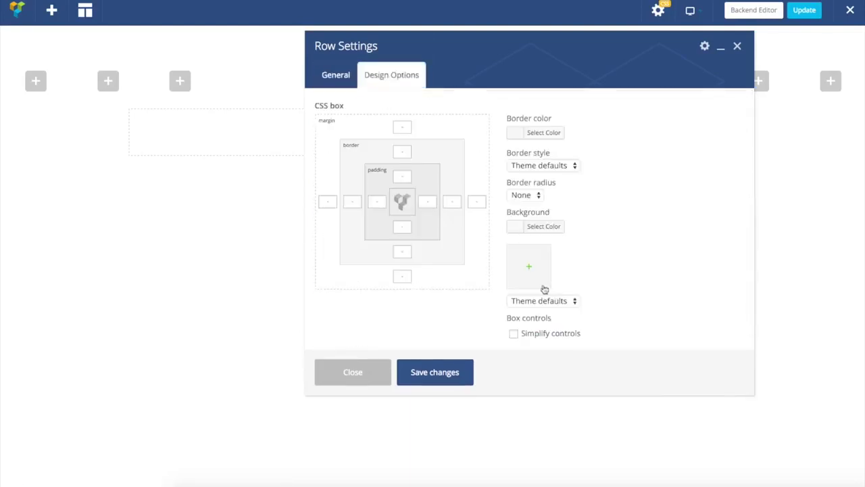
pyautogui.click(327, 76)
pyautogui.scroll(-5, 527, 235)
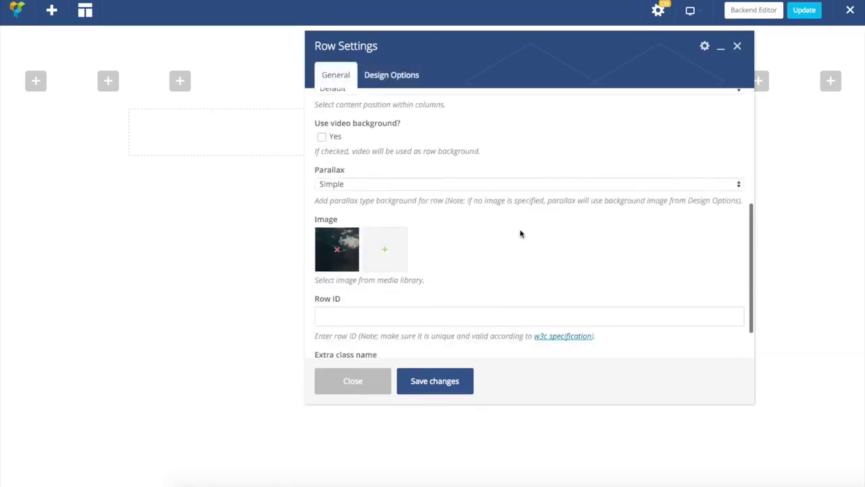
# Save the row settings and move the settings window lower to uncover the row
pyautogui.click(444, 381)
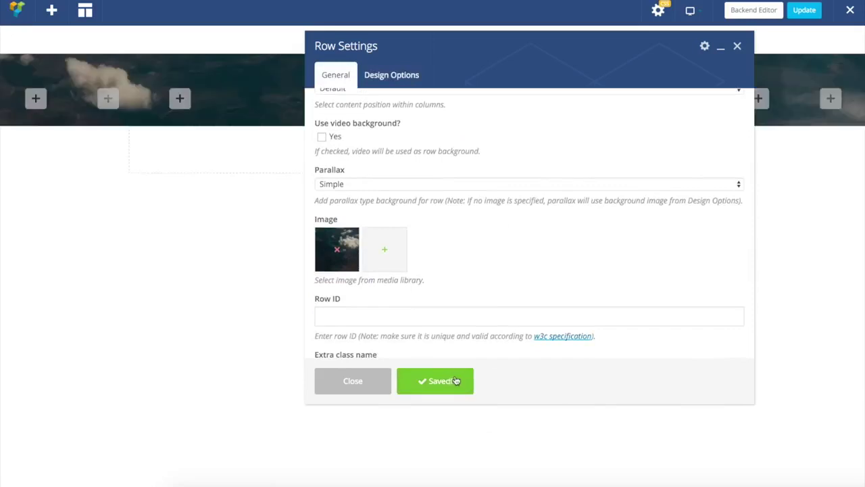
pyautogui.moveTo(501, 57); pyautogui.dragTo(440, 111)
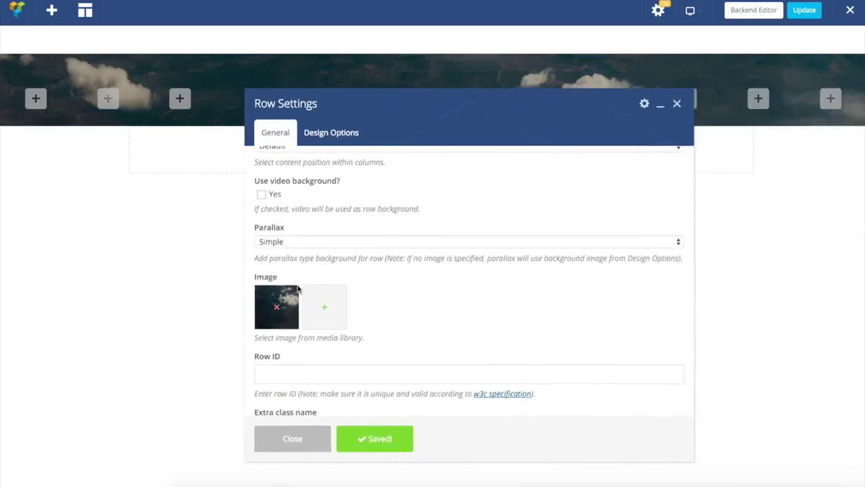
# Enable the full height option for the seven-column parallax row and save the row settings
pyautogui.scroll(-1, 297, 291)
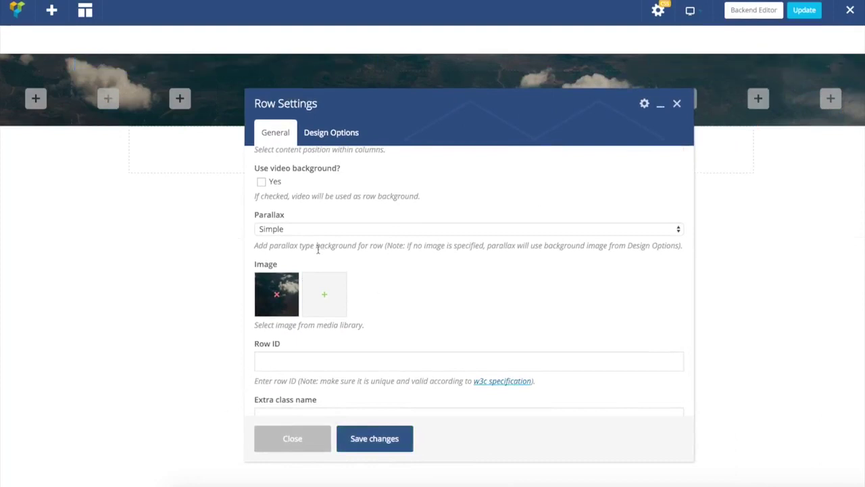
pyautogui.scroll(2, 325, 236)
pyautogui.scroll(2, 323, 233)
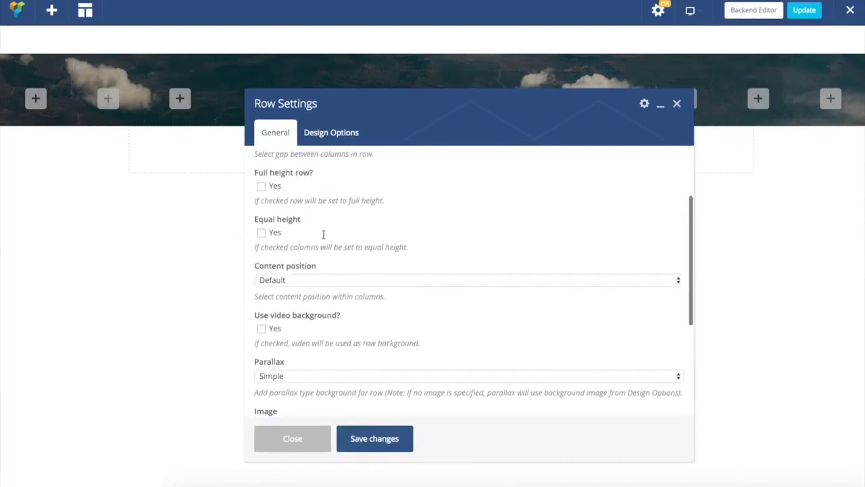
pyautogui.click(261, 235)
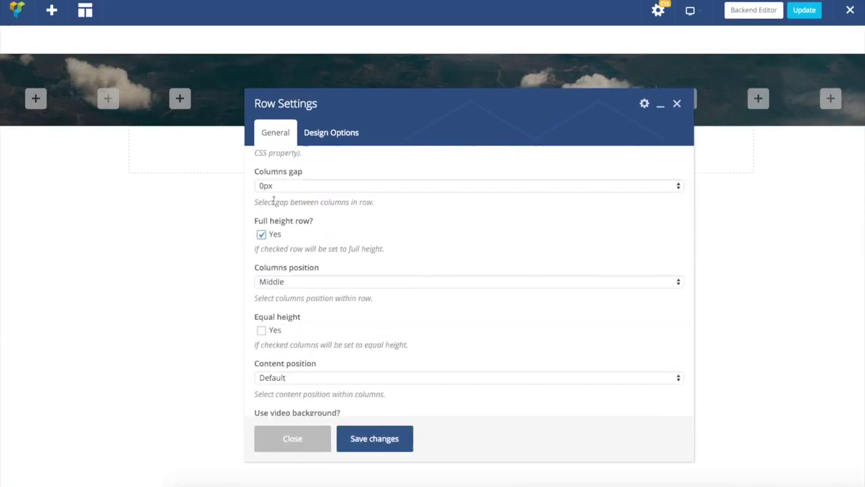
pyautogui.click(375, 436)
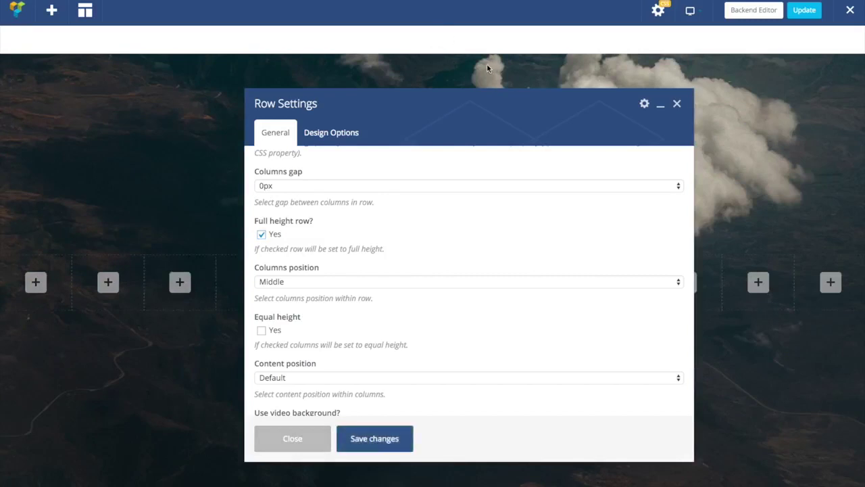
# Set the parallax row's top margin to -50 in its design options, save, and close the settings
pyautogui.click(329, 132)
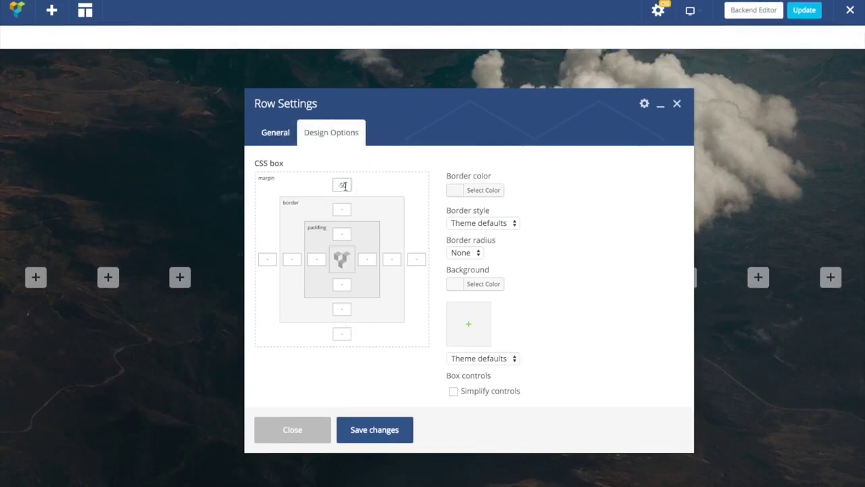
pyautogui.click(375, 431)
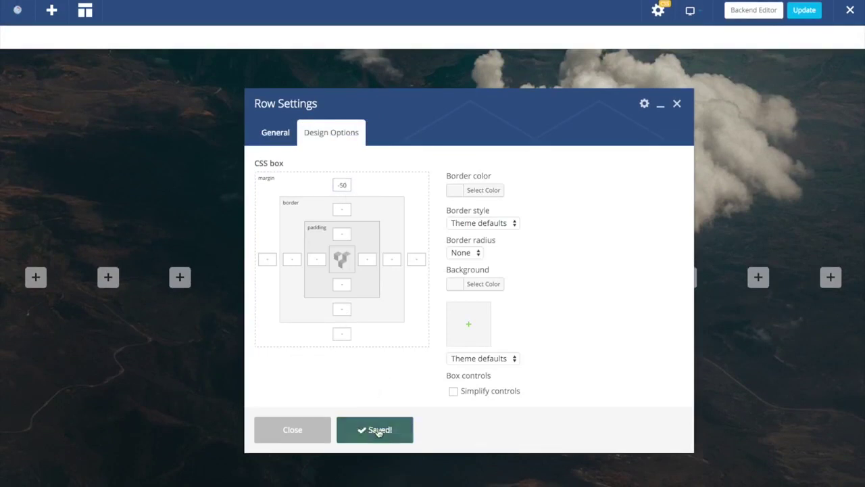
pyautogui.click(309, 427)
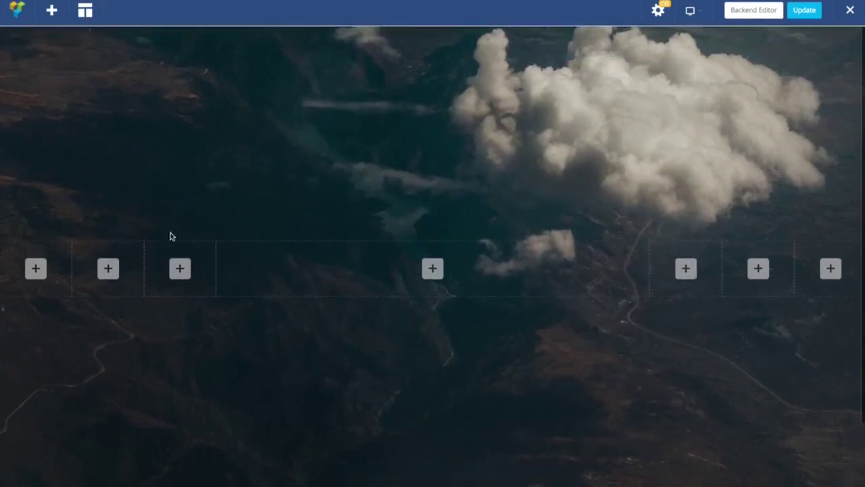
# Set the parallax row's top margin to -55px in its design options, save, and close the settings
pyautogui.moveTo(139, 250)
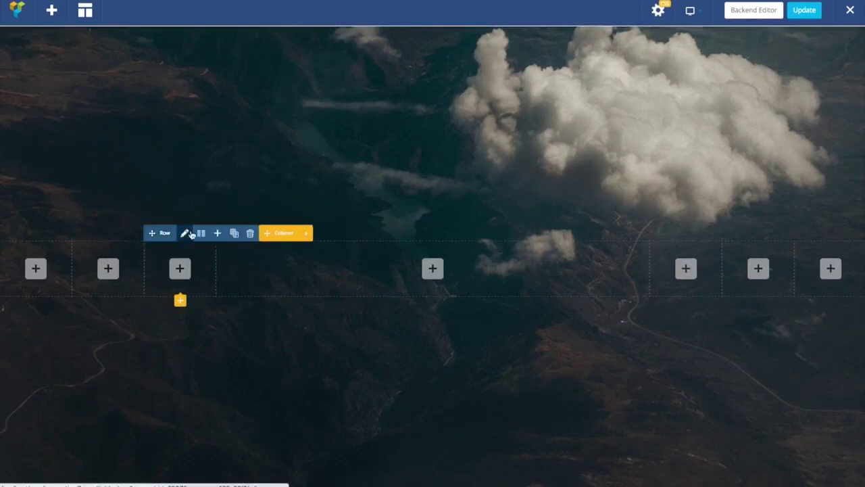
pyautogui.click(189, 233)
pyautogui.click(342, 134)
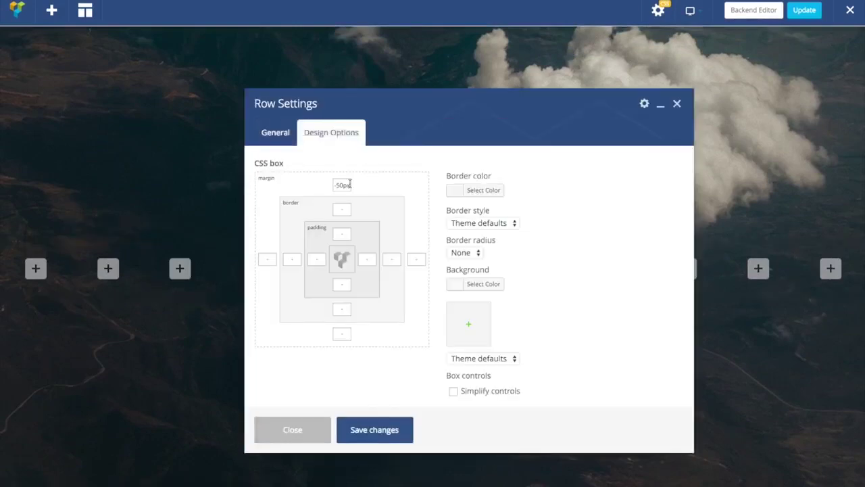
pyautogui.click(342, 185)
pyautogui.click(364, 428)
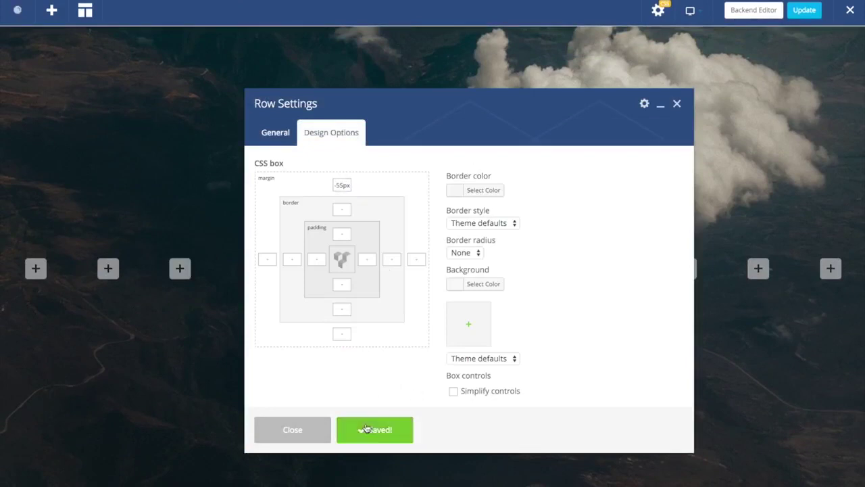
pyautogui.click(301, 429)
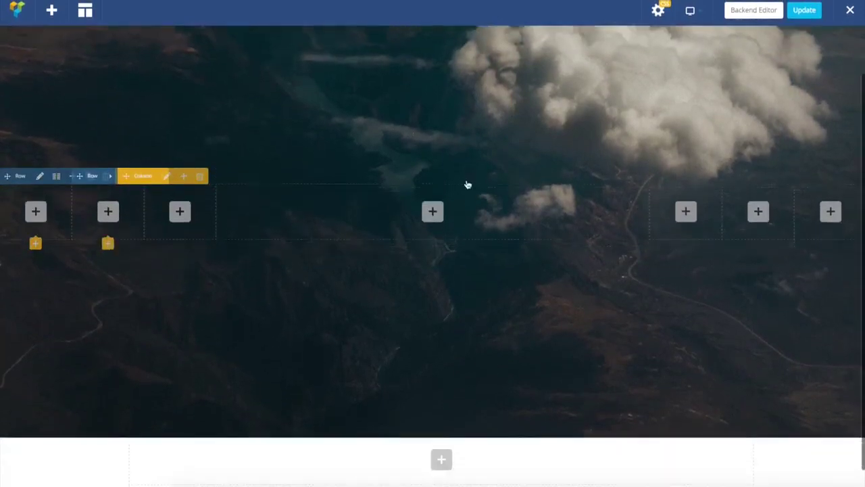
# Add a new Row element in the empty area below the parallax row
pyautogui.scroll(-1, 486, 185)
pyautogui.scroll(2, 609, 149)
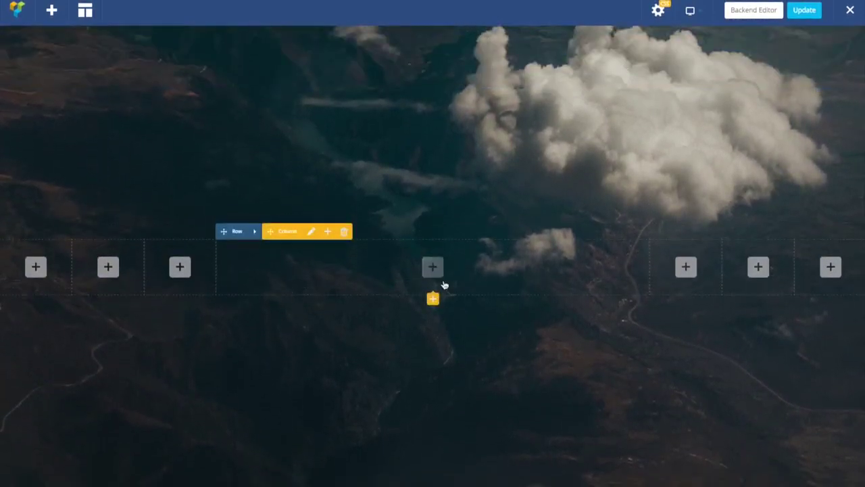
pyautogui.scroll(-1, 662, 191)
pyautogui.scroll(1, 653, 162)
pyautogui.scroll(-1, 400, 424)
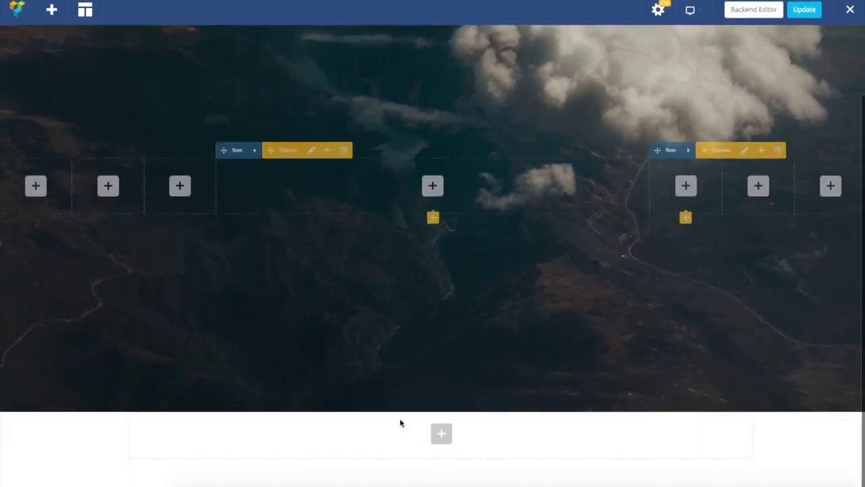
pyautogui.click(443, 434)
pyautogui.click(130, 124)
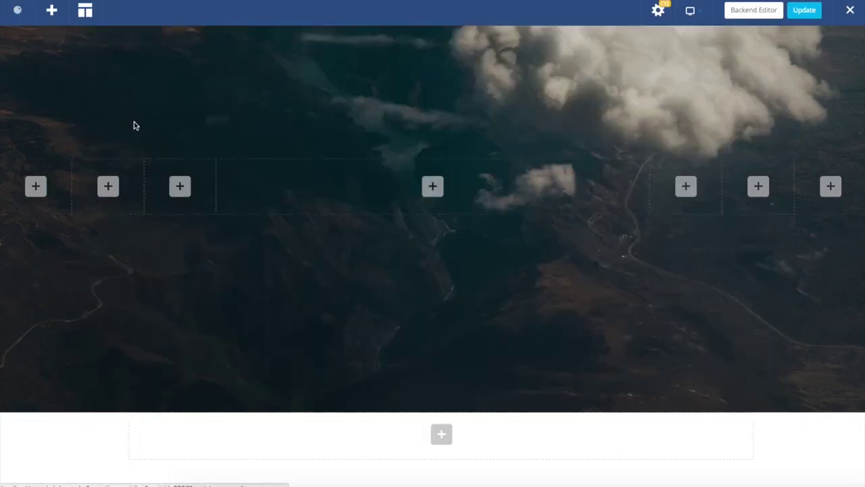
# Give the new row below the parallax section 300 top and bottom padding, save, and close its settings
pyautogui.scroll(-1, 203, 416)
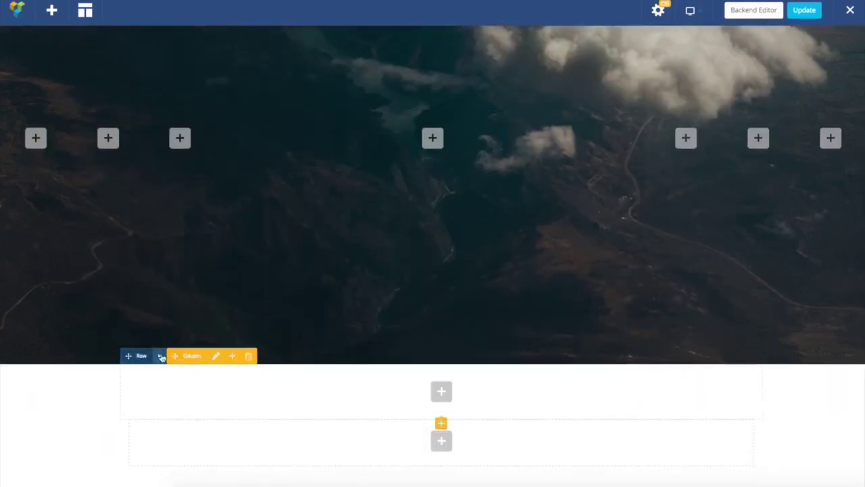
pyautogui.moveTo(160, 357)
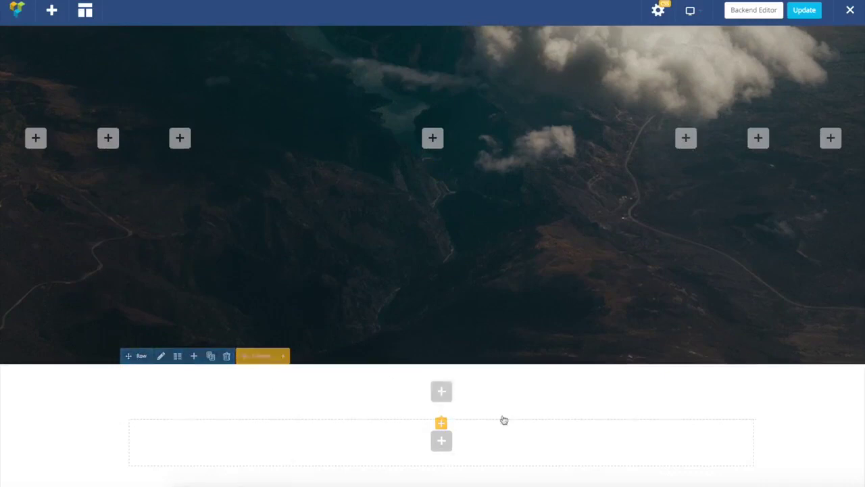
pyautogui.click(161, 355)
pyautogui.click(339, 134)
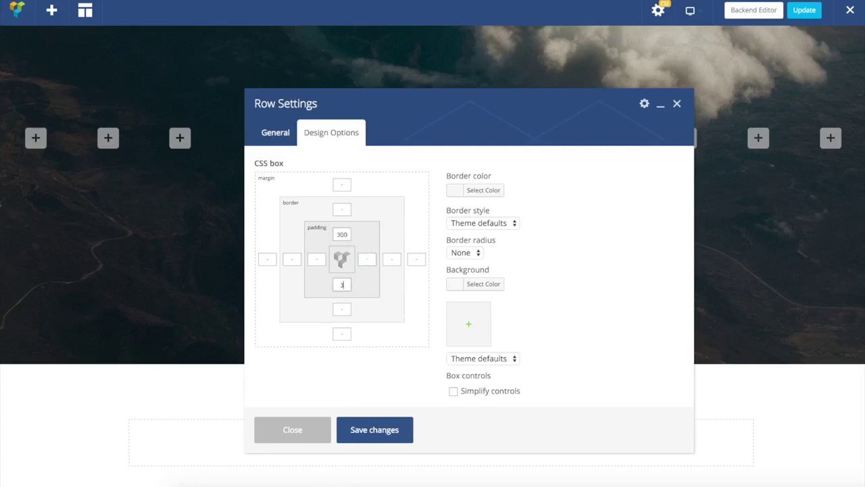
pyautogui.click(375, 431)
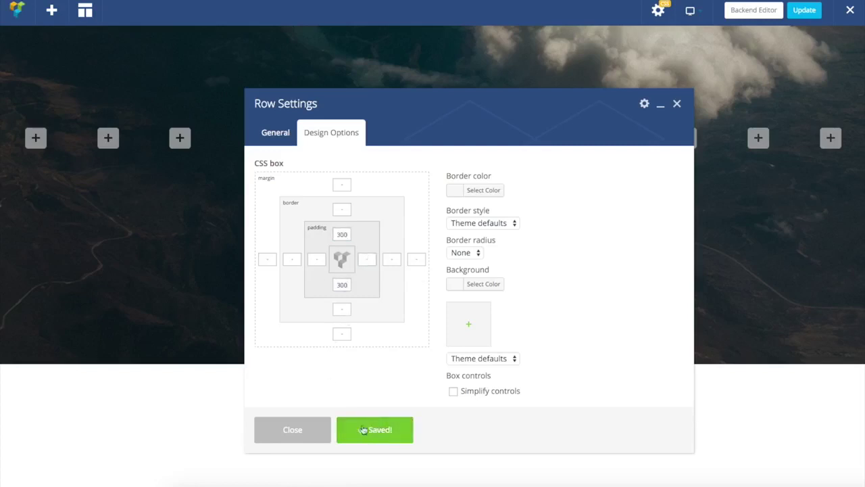
pyautogui.click(301, 429)
# Examine how the parallax background moves between the header row and the padded row below it
pyautogui.scroll(-2, 567, 194)
pyautogui.scroll(-2, 543, 189)
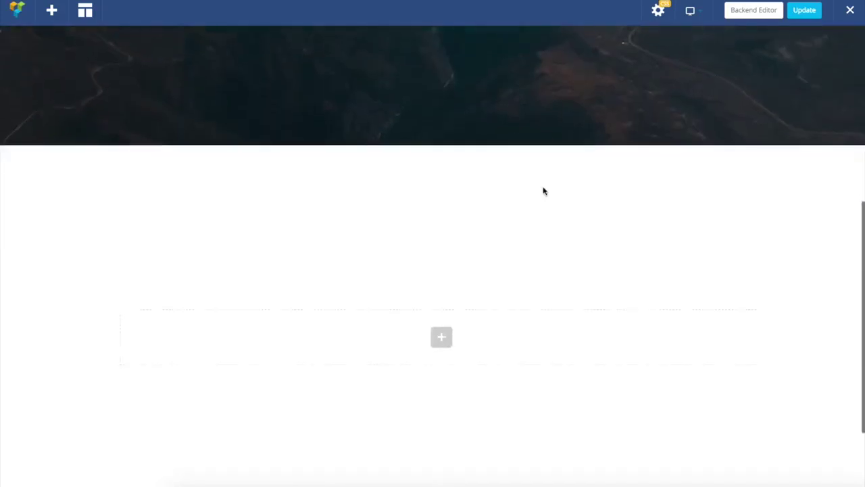
pyautogui.scroll(5, 552, 189)
pyautogui.scroll(-4, 553, 190)
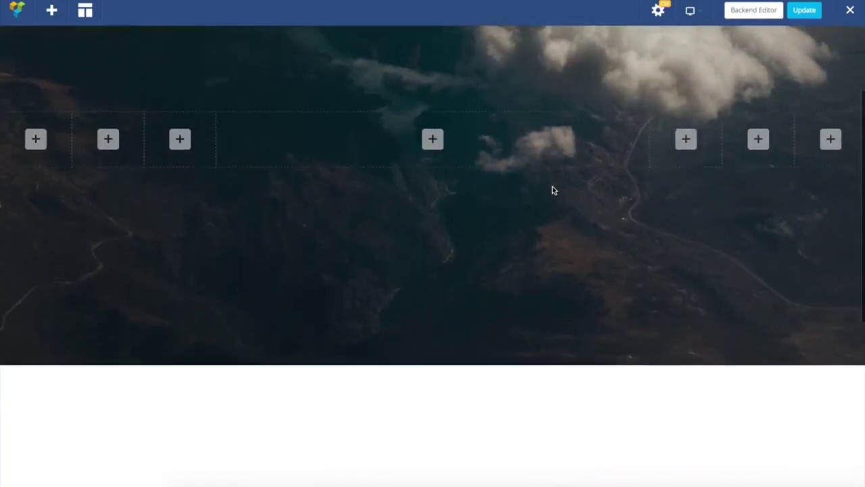
pyautogui.scroll(4, 552, 190)
pyautogui.scroll(-4, 552, 190)
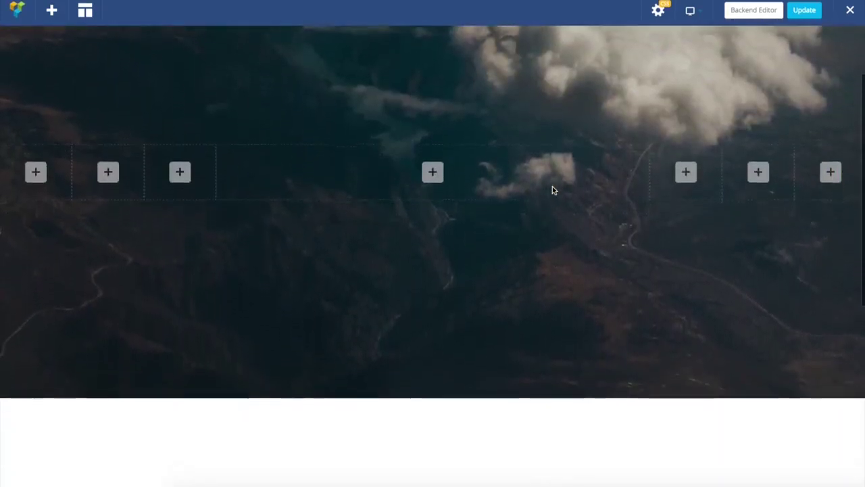
pyautogui.scroll(4, 549, 190)
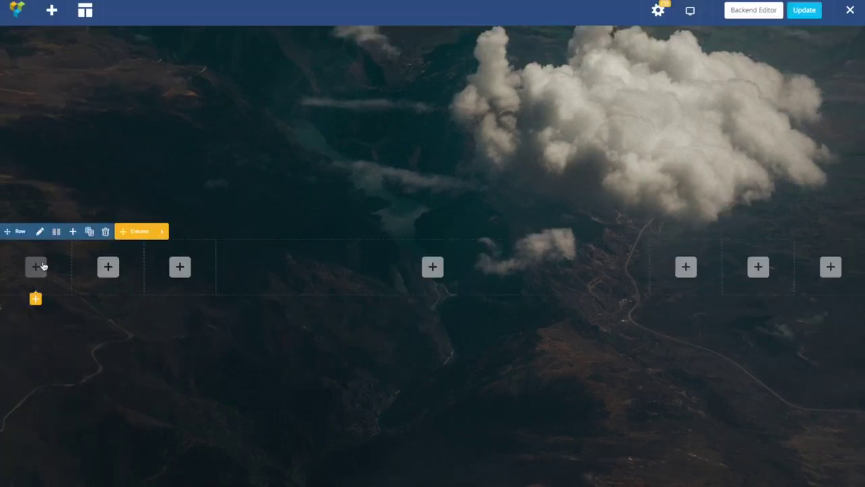
# Add a Single Image element to the parallax row's first column and set its image size to full
pyautogui.click(37, 266)
pyautogui.write('sing')
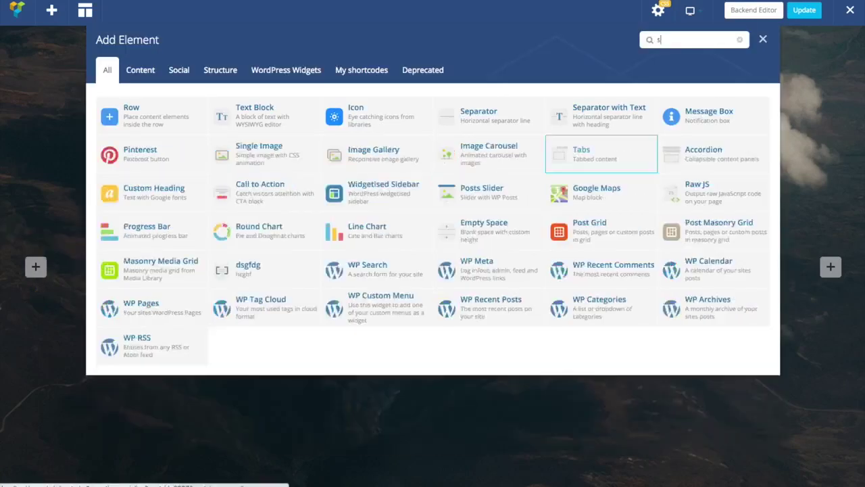
pyautogui.click(198, 119)
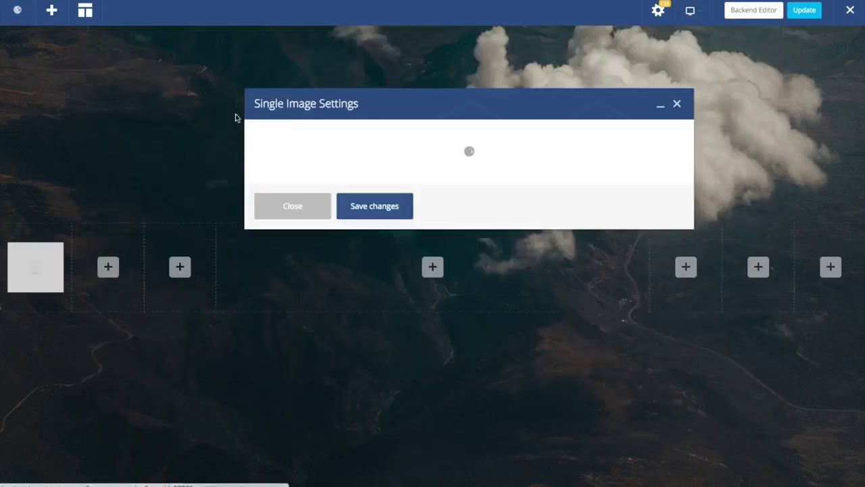
pyautogui.moveTo(307, 360); pyautogui.dragTo(226, 363)
pyautogui.write('full')
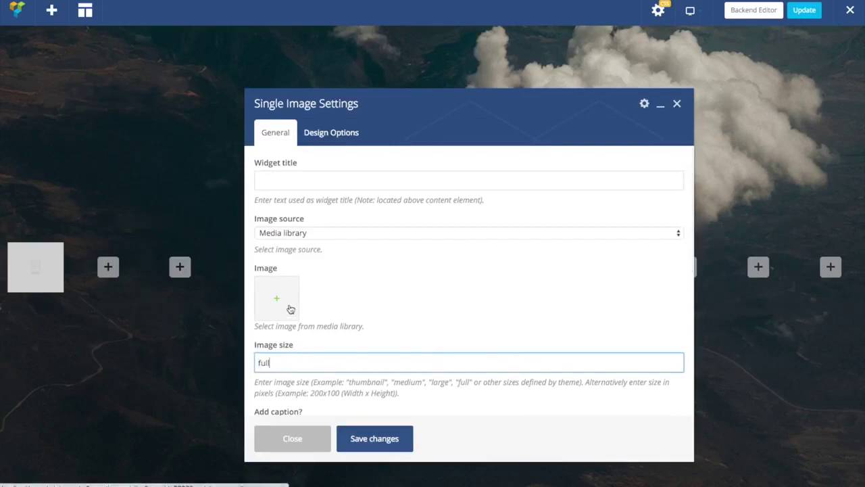
# Choose White_Icon_3.png from the media library as the first column's image
pyautogui.click(290, 309)
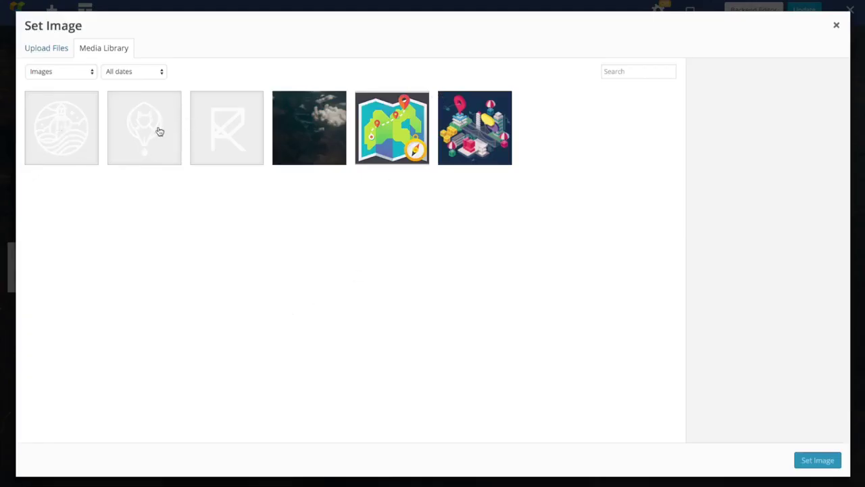
pyautogui.click(251, 128)
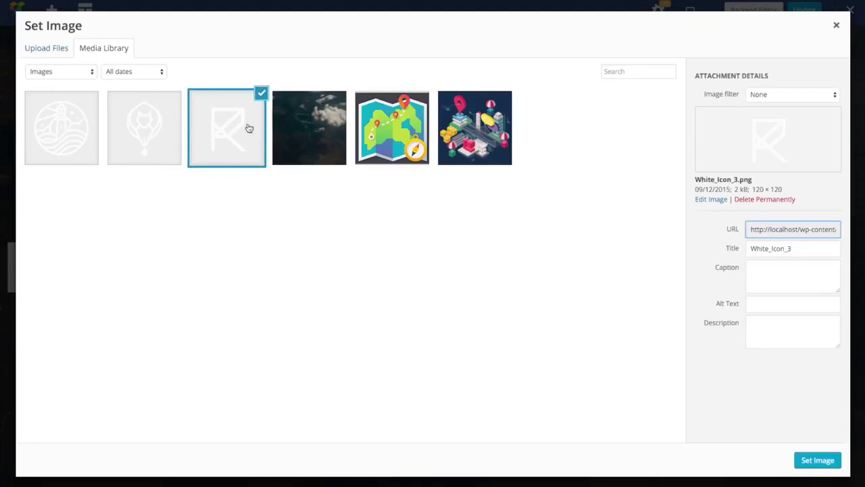
pyautogui.click(814, 461)
# Set the first column's image alignment to Center, save the changes, and close the image settings
pyautogui.scroll(-3, 426, 358)
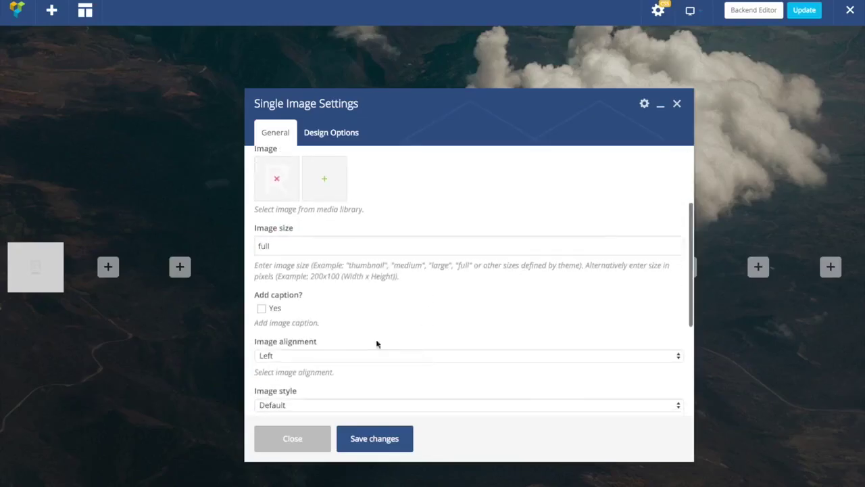
pyautogui.click(300, 274)
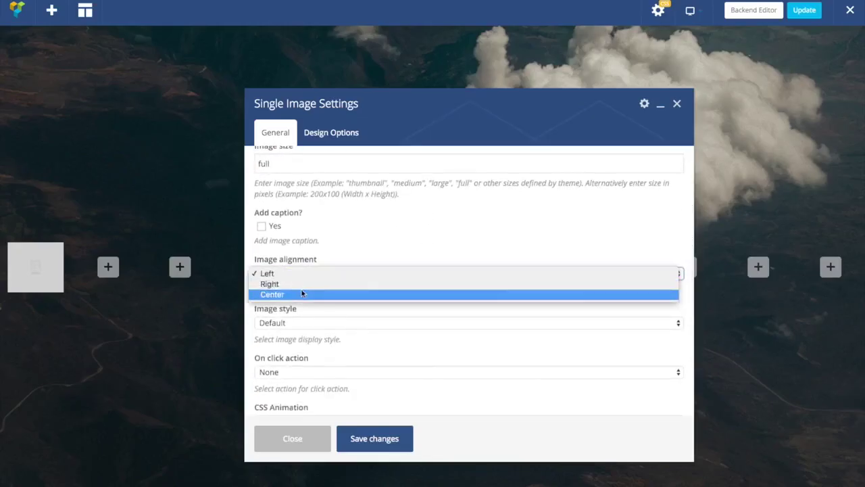
pyautogui.click(301, 294)
pyautogui.click(379, 440)
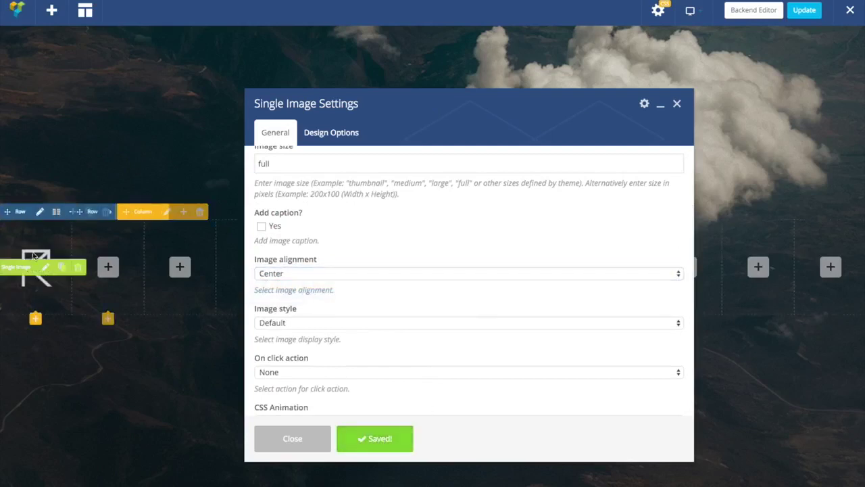
pyautogui.click(298, 438)
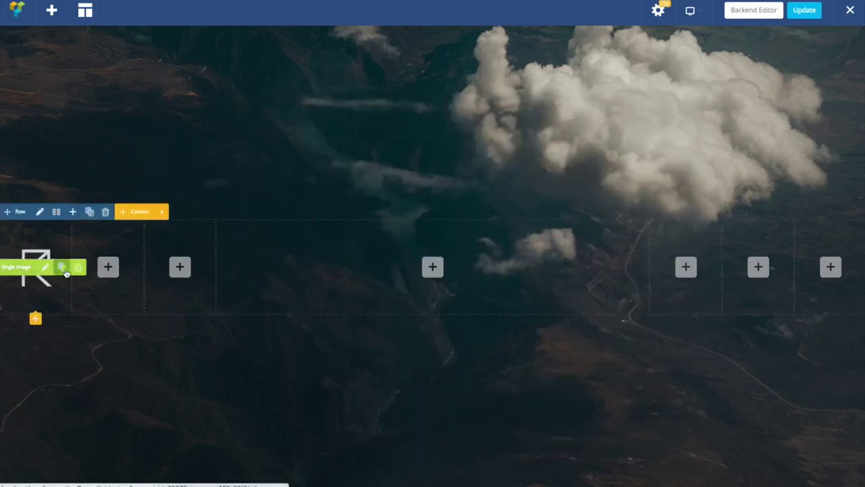
# Clone the logo image twice, placing one copy in the fifth column and the other in the third column
pyautogui.click(62, 267)
pyautogui.moveTo(13, 303)
pyautogui.mouseDown()
pyautogui.moveTo(145, 261)
pyautogui.moveTo(121, 227)
pyautogui.moveTo(195, 238)
pyautogui.moveTo(842, 242)
pyautogui.moveTo(703, 201)
pyautogui.moveTo(688, 258)
pyautogui.mouseUp()
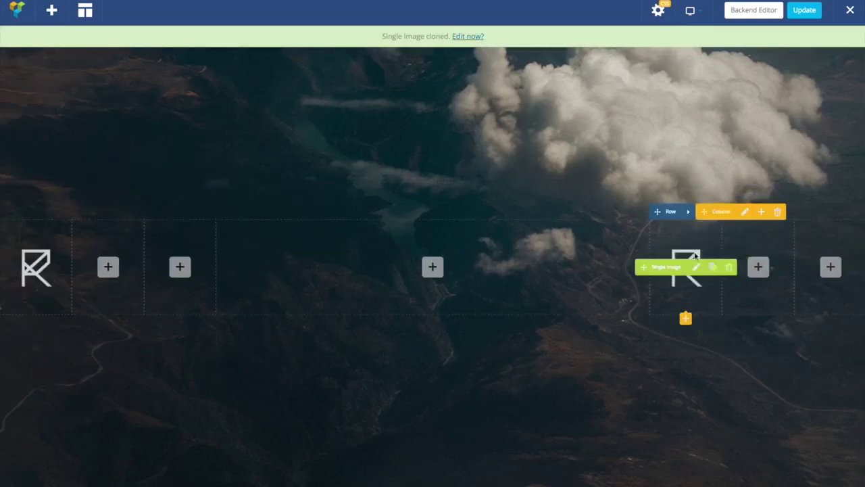
pyautogui.click(711, 268)
pyautogui.moveTo(669, 304)
pyautogui.mouseDown()
pyautogui.moveTo(415, 252)
pyautogui.moveTo(70, 224)
pyautogui.moveTo(104, 251)
pyautogui.moveTo(179, 247)
pyautogui.mouseUp()
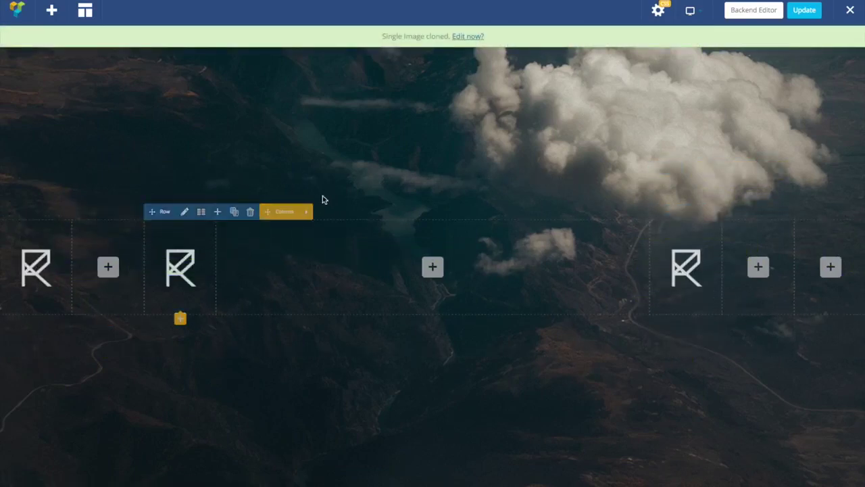
# Replace the third column's logo with White_Icon_2.png from the media library, save the changes, and close the image settings
pyautogui.click(196, 266)
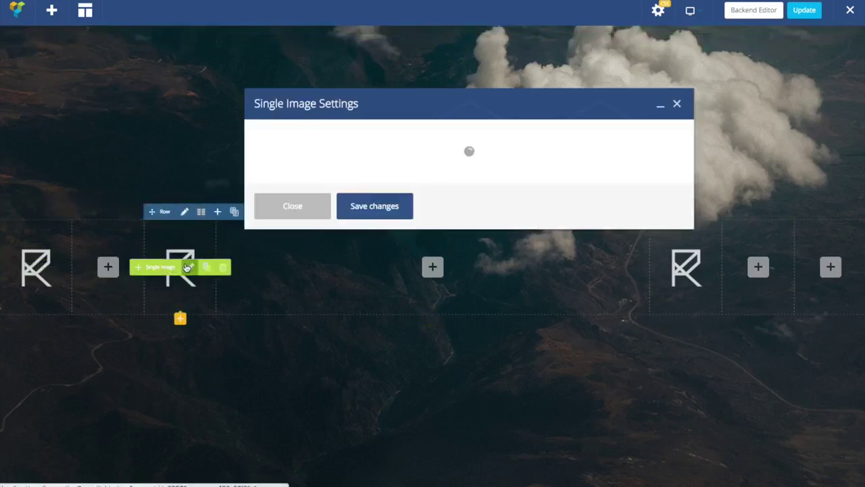
pyautogui.click(331, 298)
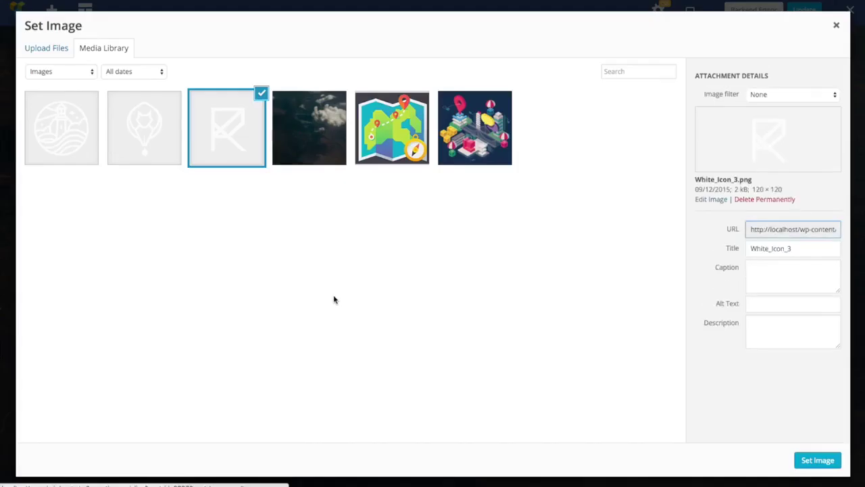
pyautogui.click(143, 131)
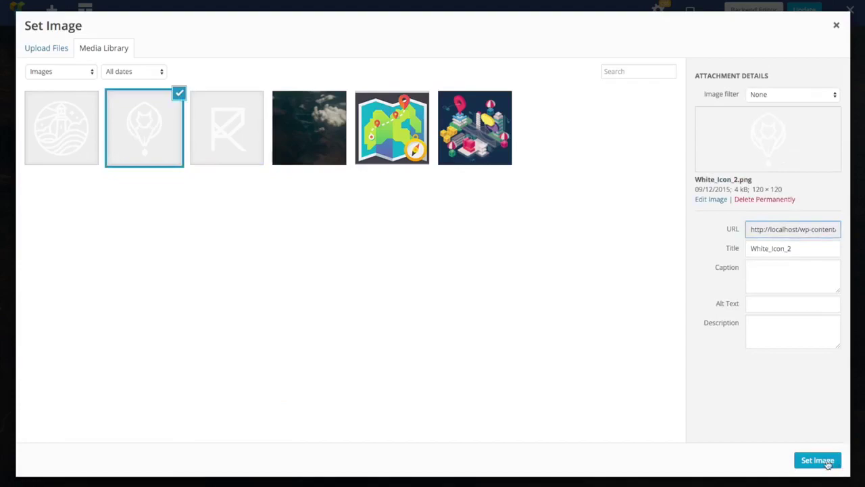
pyautogui.click(826, 462)
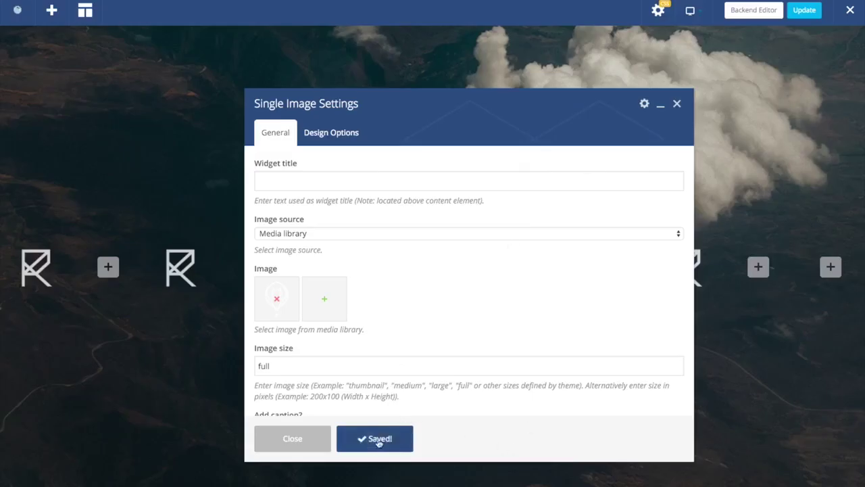
pyautogui.click(301, 442)
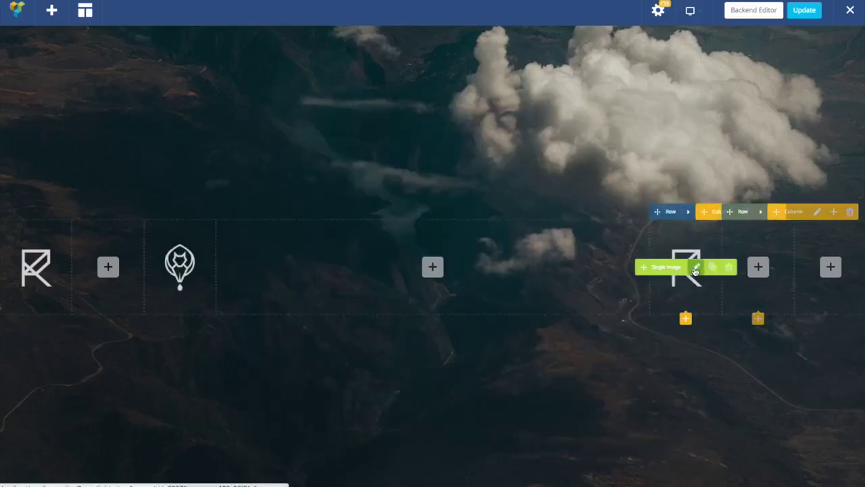
# Replace the fifth column's logo with the white lighthouse icon from the media library and save the changes
pyautogui.click(696, 268)
pyautogui.click(309, 291)
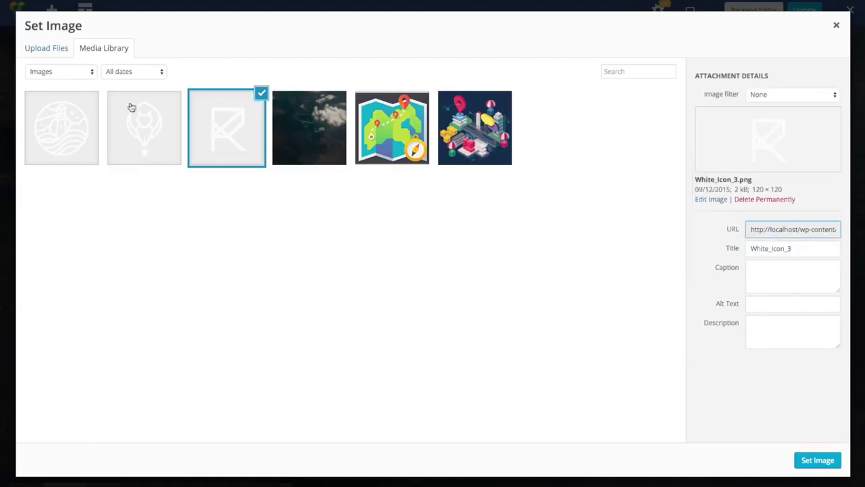
pyautogui.click(71, 126)
pyautogui.click(821, 466)
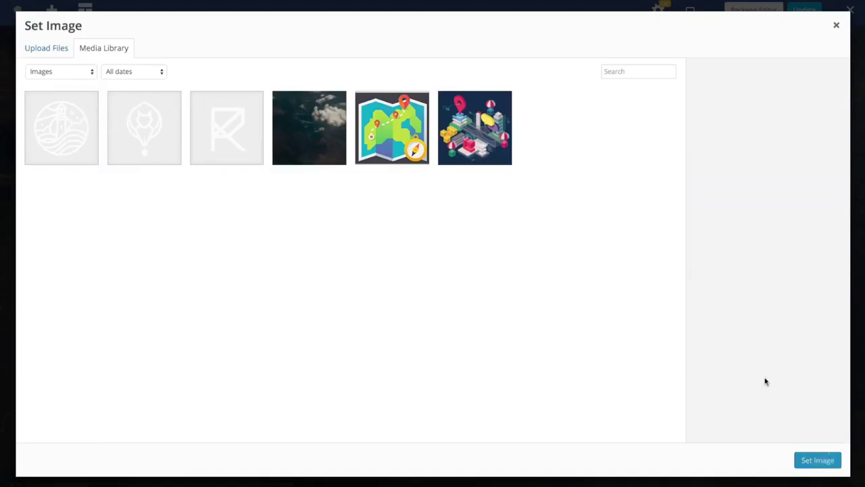
pyautogui.click(397, 437)
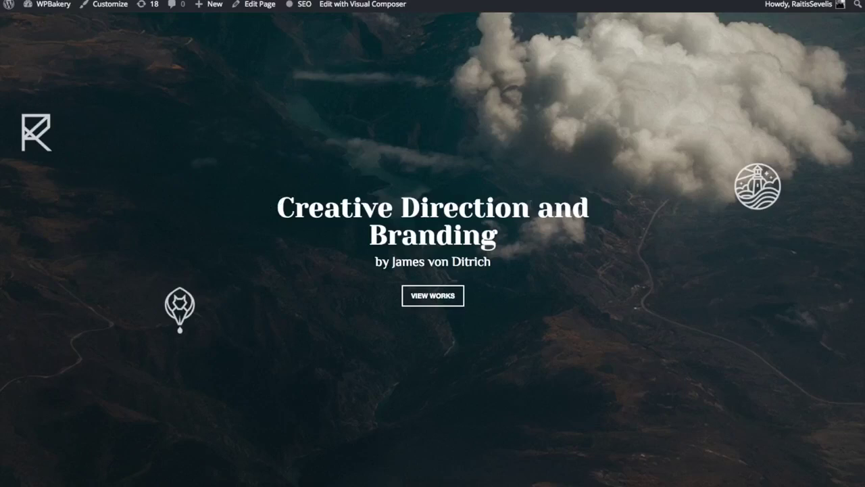
# Add a Custom Heading to the wide middle column with the text "Creative Direction and Branding" copied from the finished example page
pyautogui.moveTo(295, 209); pyautogui.dragTo(596, 239)
pyautogui.hotkey('ctrl', 'c')
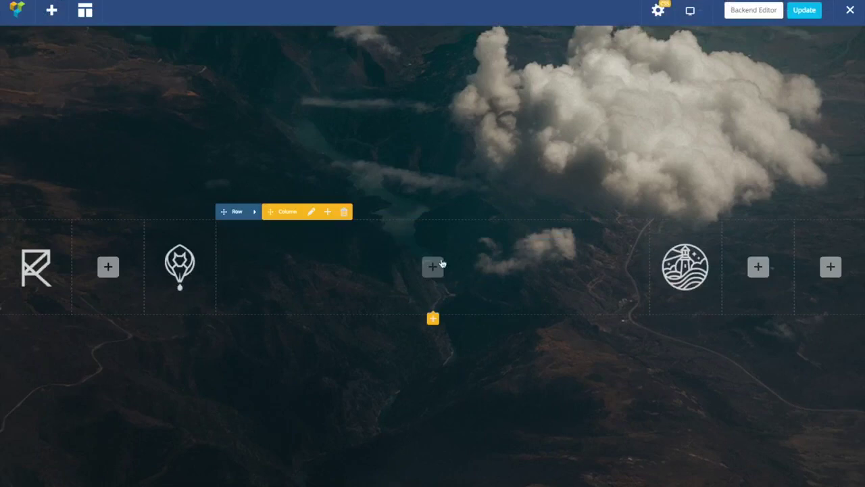
pyautogui.click(433, 265)
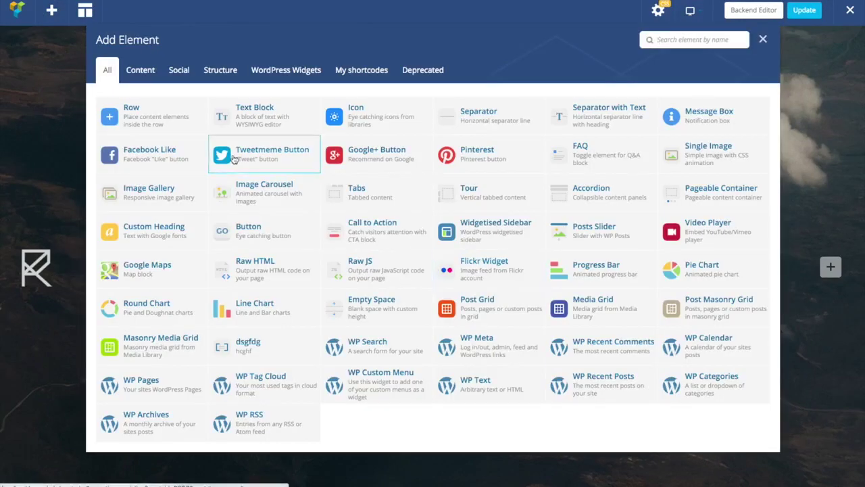
pyautogui.write('cust')
pyautogui.click(135, 115)
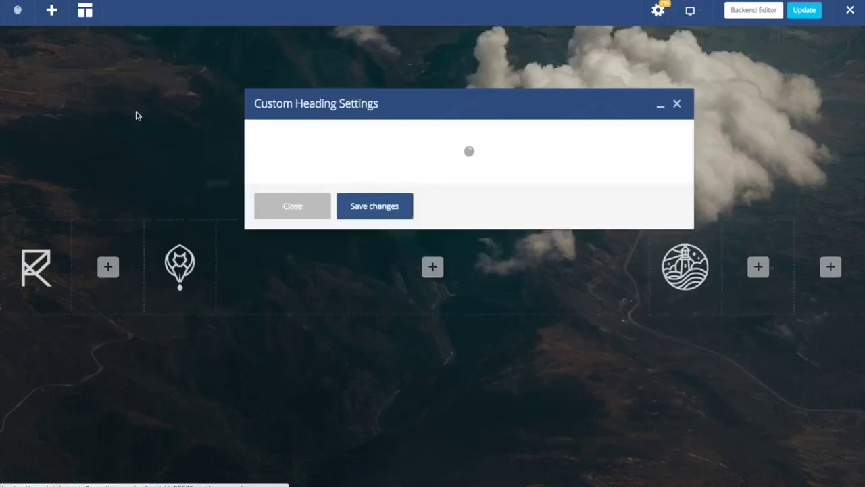
pyautogui.tripleClick(389, 234)
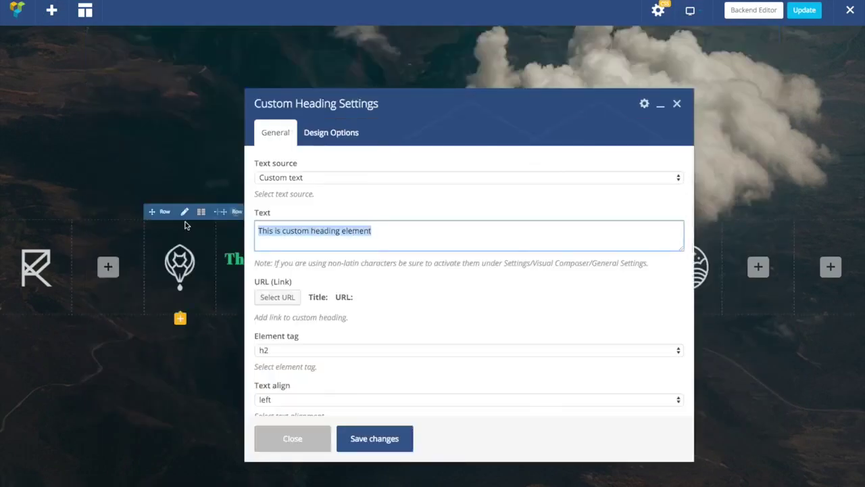
pyautogui.hotkey('ctrl', 'v')
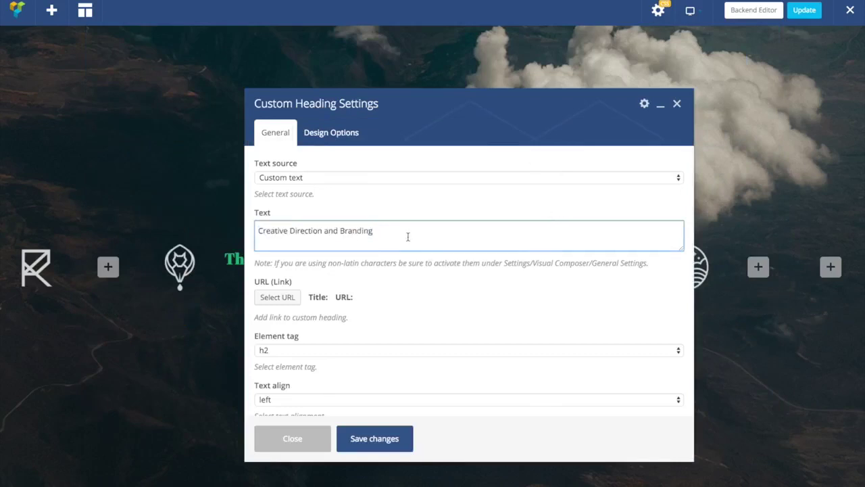
# Set the heading's element tag to h1 and its text alignment to center
pyautogui.scroll(-2, 409, 235)
pyautogui.click(284, 289)
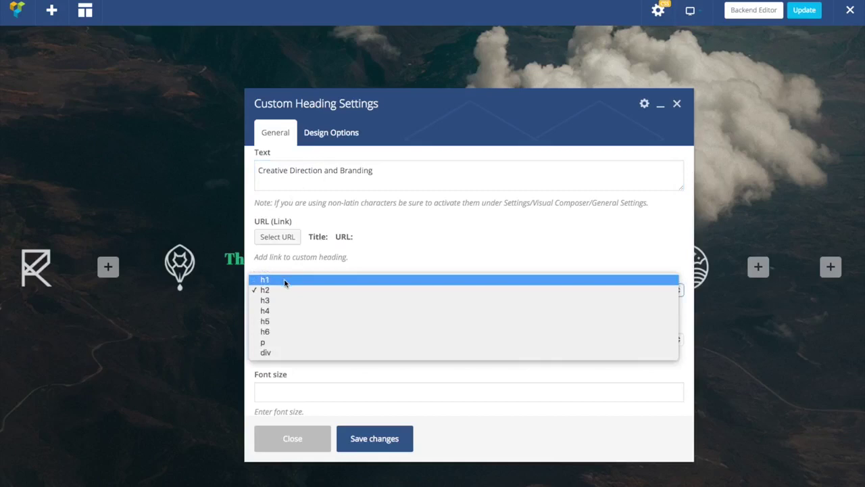
pyautogui.click(284, 280)
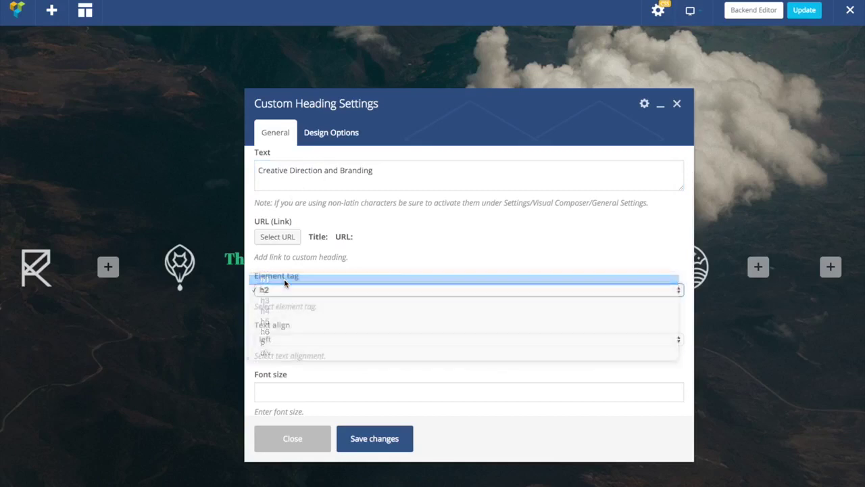
pyautogui.scroll(-1, 377, 310)
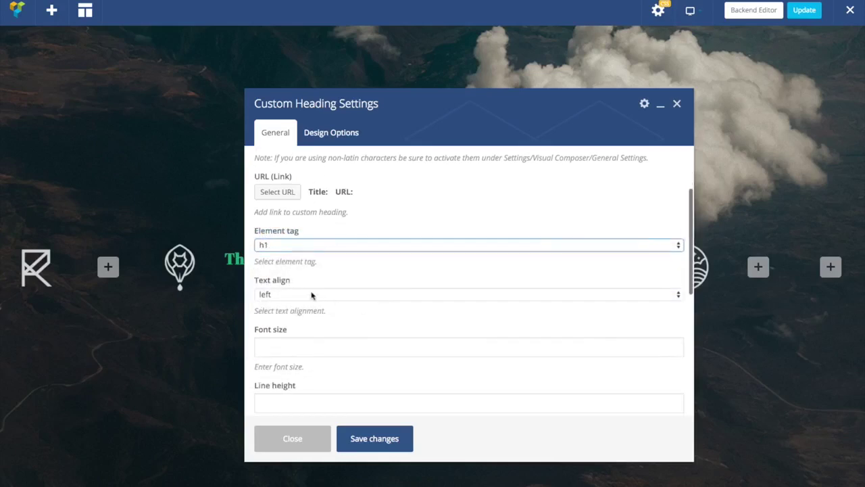
pyautogui.click(299, 294)
pyautogui.click(395, 316)
# Set the heading's font size to 50 and its text color to white
pyautogui.scroll(-2, 392, 314)
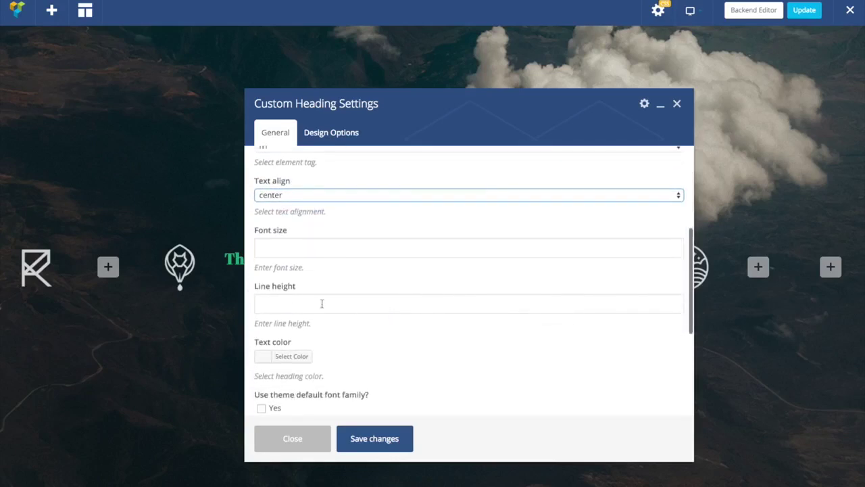
pyautogui.click(299, 249)
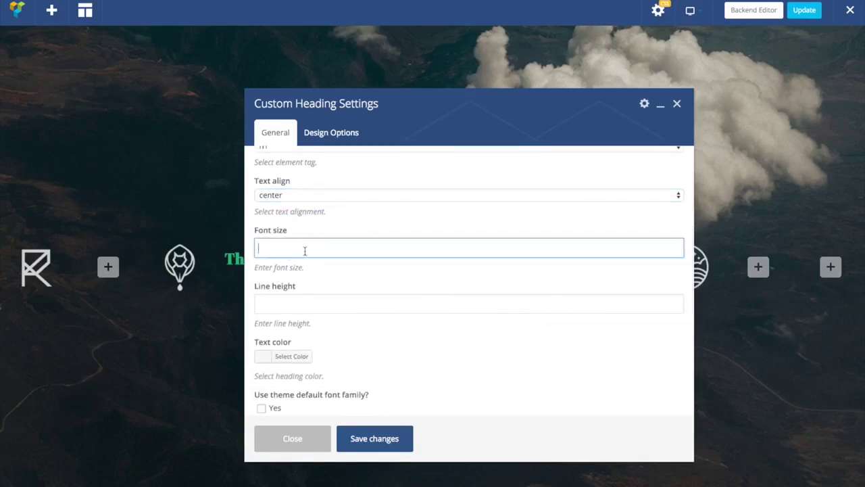
pyautogui.scroll(-1, 363, 263)
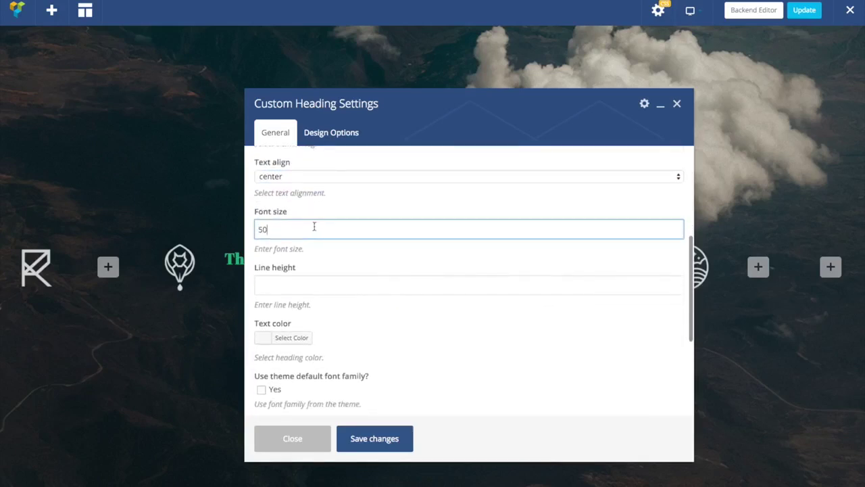
pyautogui.scroll(-1, 353, 268)
pyautogui.click(264, 284)
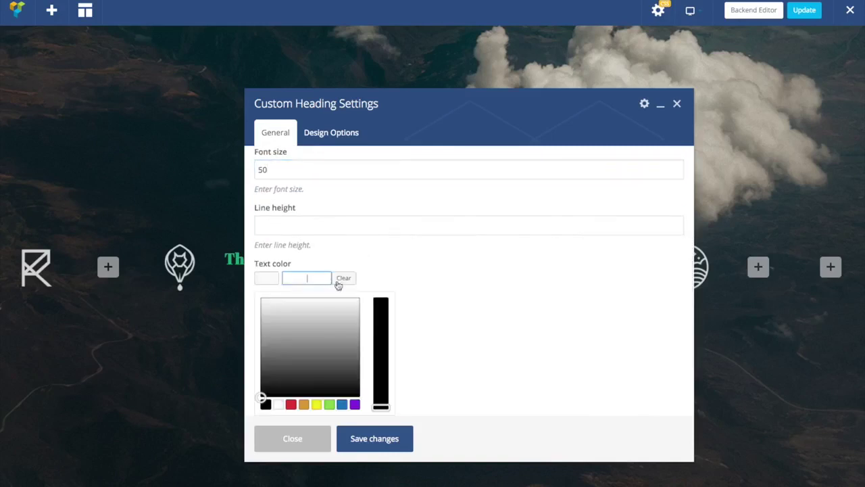
pyautogui.scroll(-1, 295, 338)
pyautogui.click(278, 356)
pyautogui.click(488, 257)
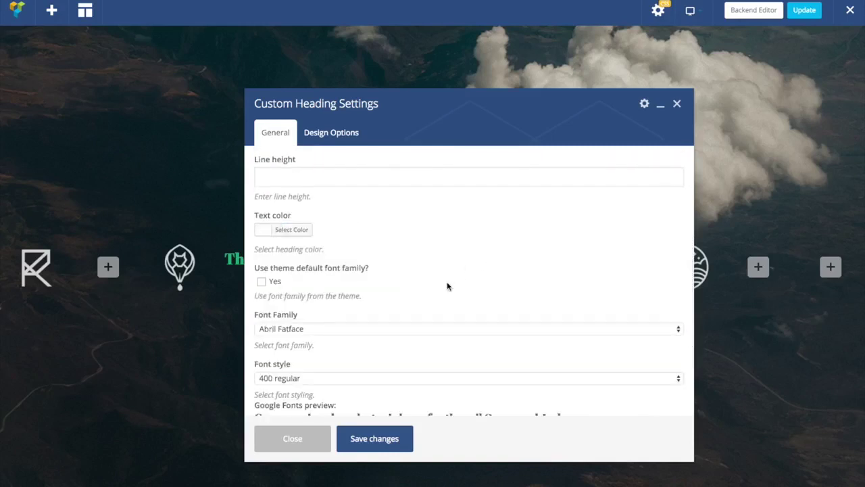
# Set the heading's font family to Yeseva One, save the changes, and close the heading settings
pyautogui.scroll(-2, 406, 270)
pyautogui.click(339, 259)
pyautogui.scroll(-5, 432, 311)
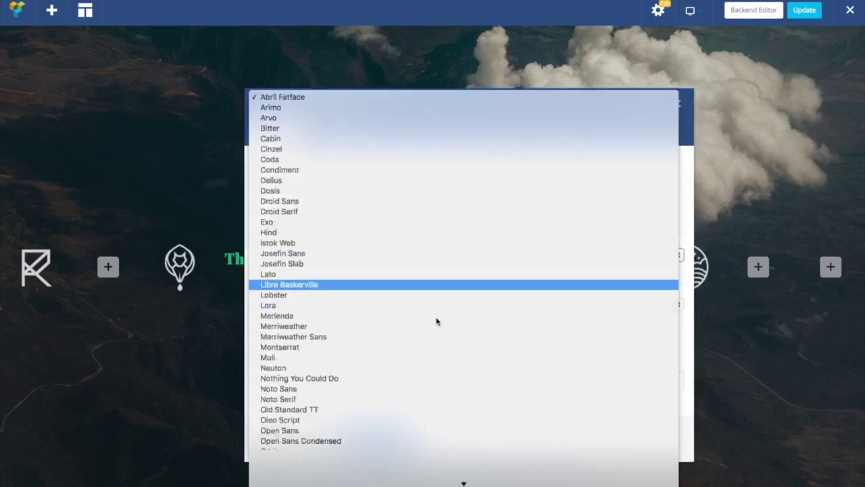
pyautogui.scroll(1, 387, 196)
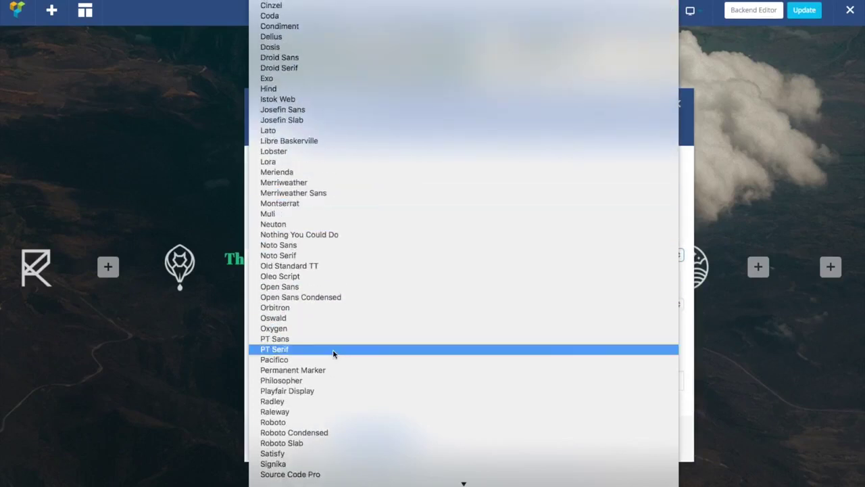
pyautogui.scroll(-1, 428, 319)
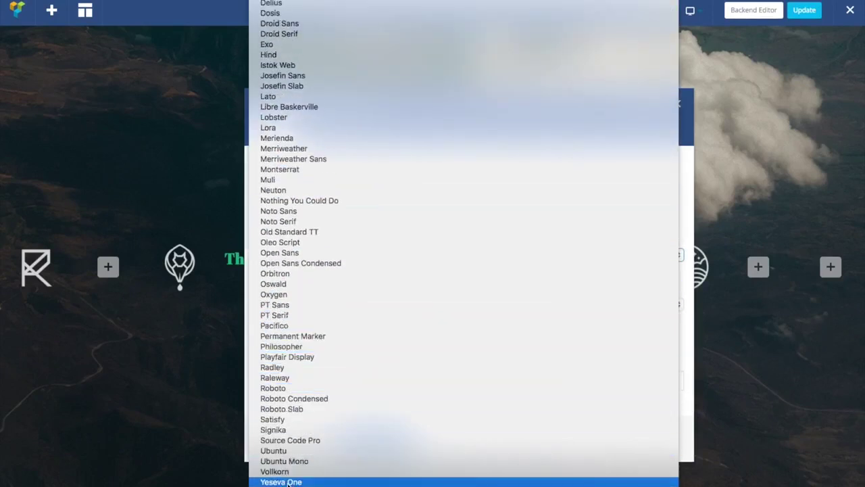
pyautogui.click(311, 481)
pyautogui.click(376, 439)
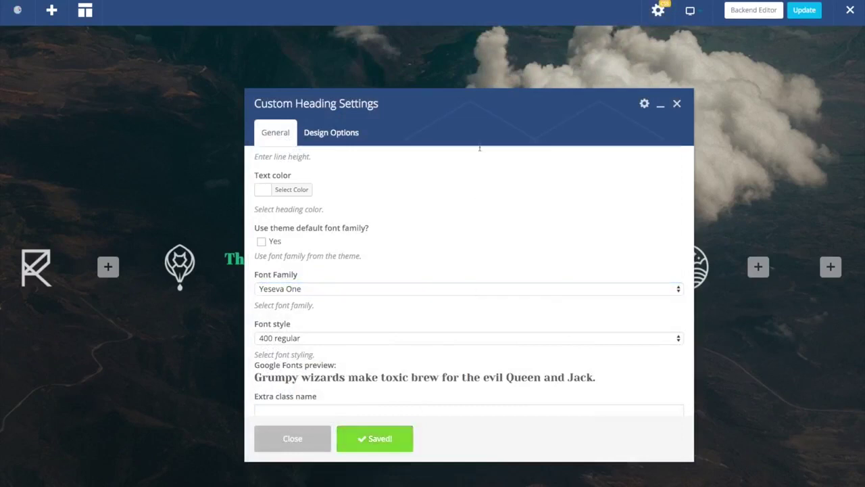
pyautogui.moveTo(467, 115); pyautogui.dragTo(517, 74)
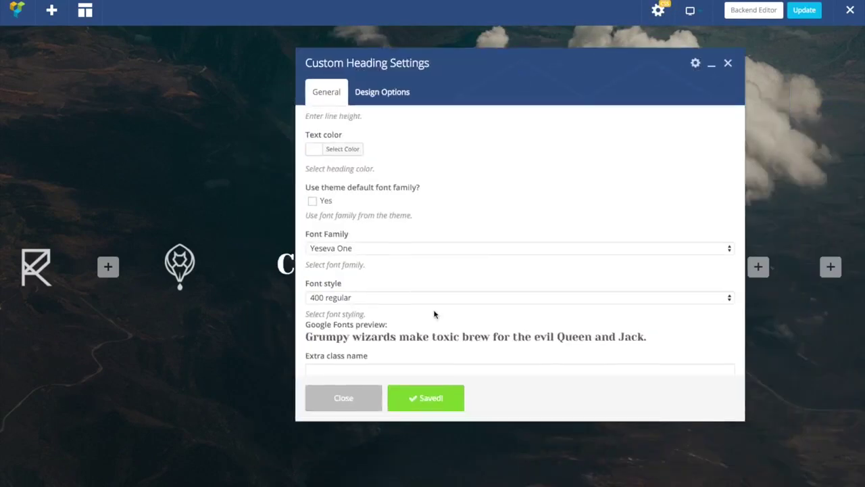
pyautogui.scroll(-1, 434, 315)
pyautogui.click(338, 399)
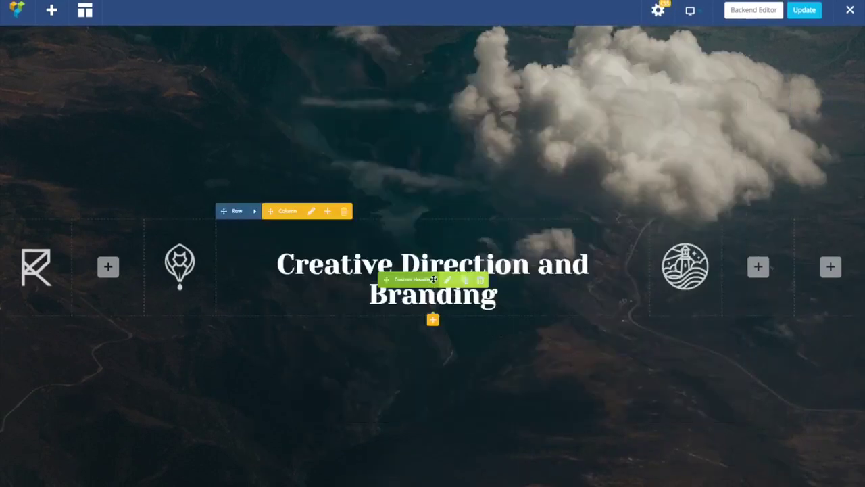
# Reopen the heading's settings, set its line height to 1, save the changes, and close the settings
pyautogui.click(448, 280)
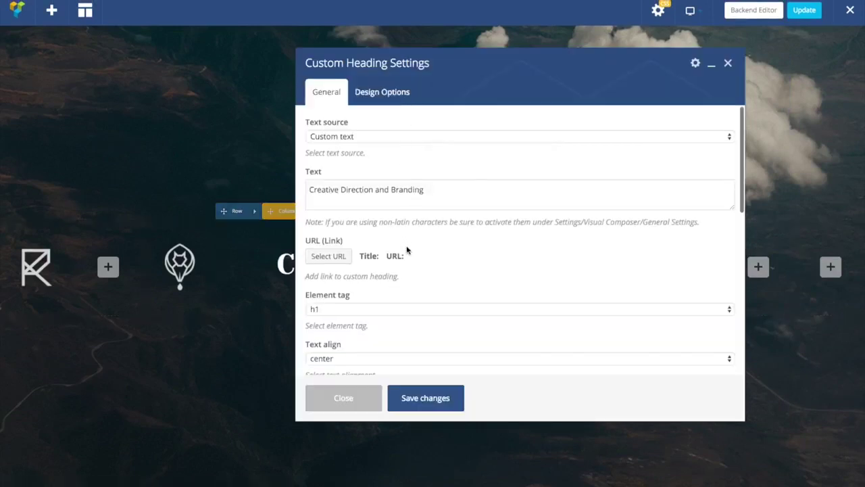
pyautogui.scroll(-2, 378, 264)
pyautogui.scroll(-2, 345, 271)
pyautogui.click(334, 257)
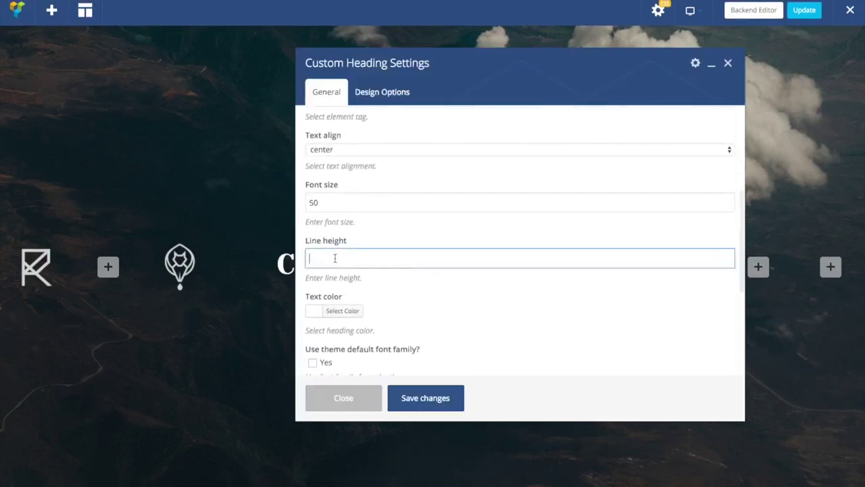
pyautogui.click(446, 398)
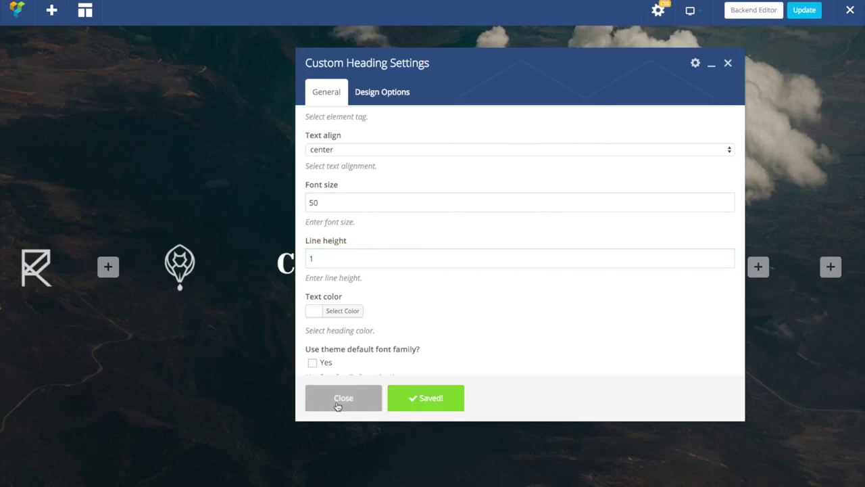
pyautogui.click(337, 400)
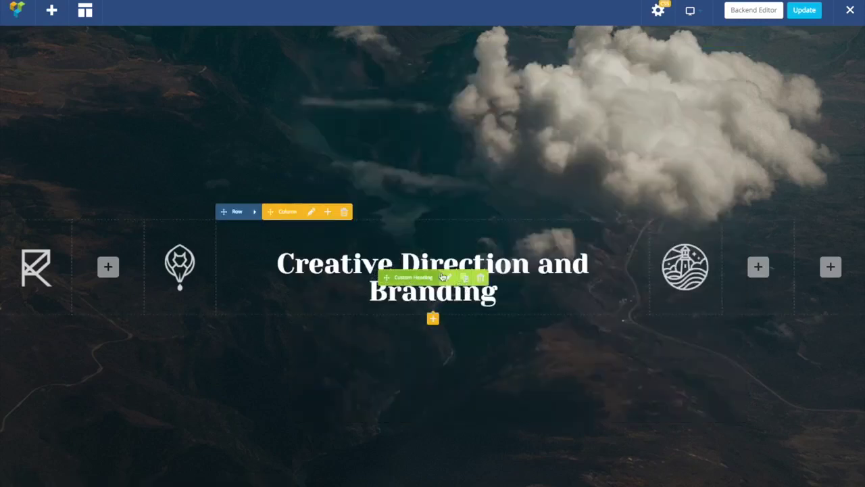
# Duplicate the custom heading and replace the copy's text with the byline copied from the finished example page
pyautogui.click(464, 279)
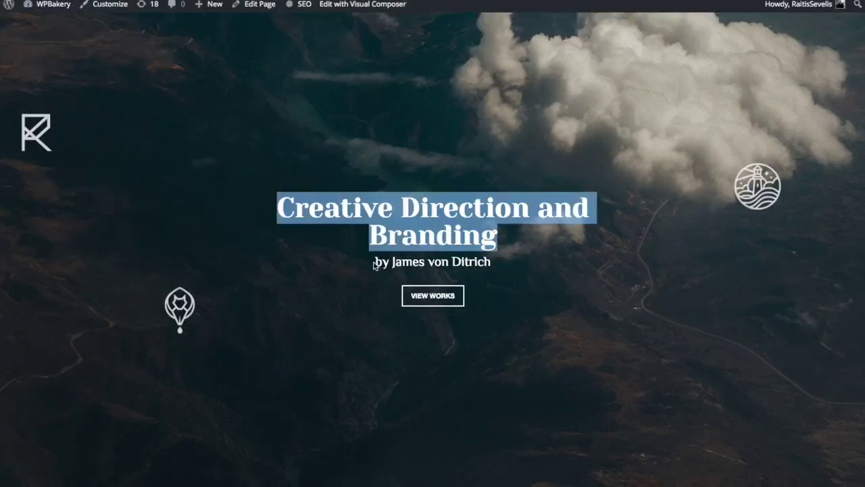
pyautogui.moveTo(374, 264); pyautogui.dragTo(505, 265)
pyautogui.hotkey('ctrl', 'c')
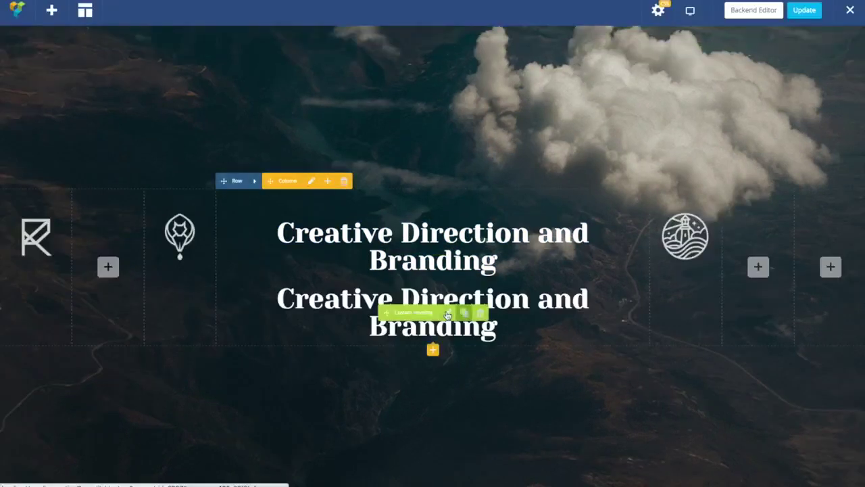
pyautogui.click(450, 310)
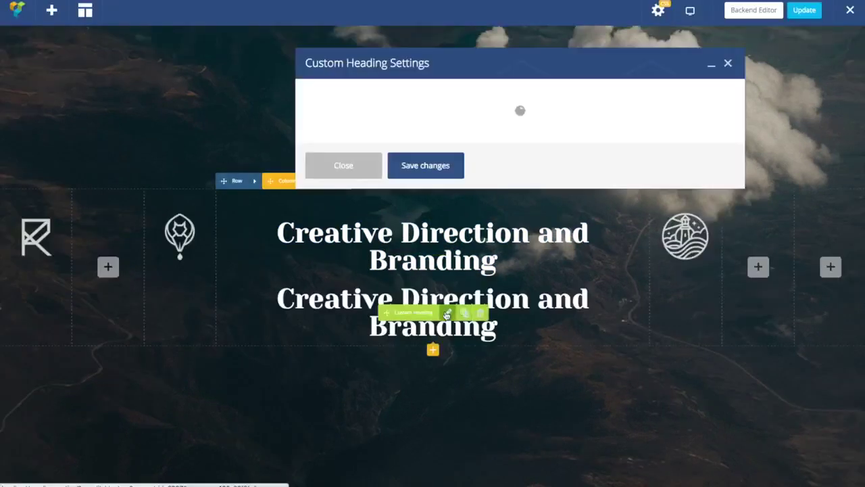
pyautogui.click(421, 191)
pyautogui.hotkey('ctrl', 'a')
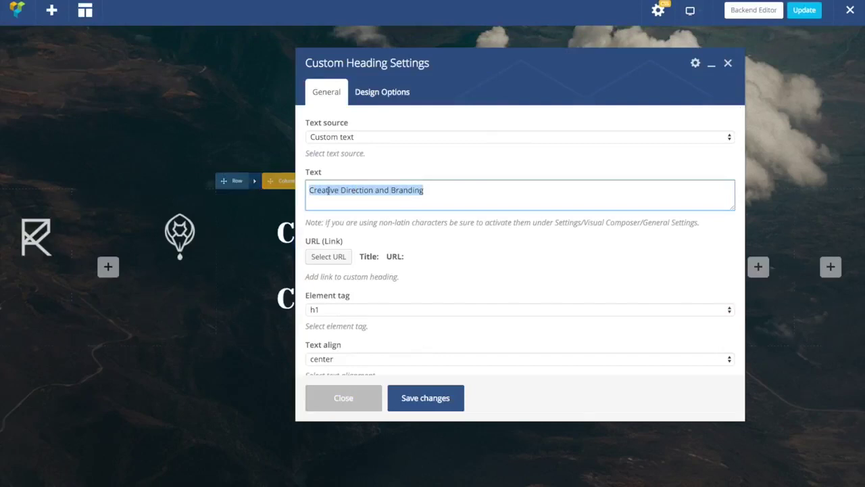
pyautogui.hotkey('ctrl', 'v')
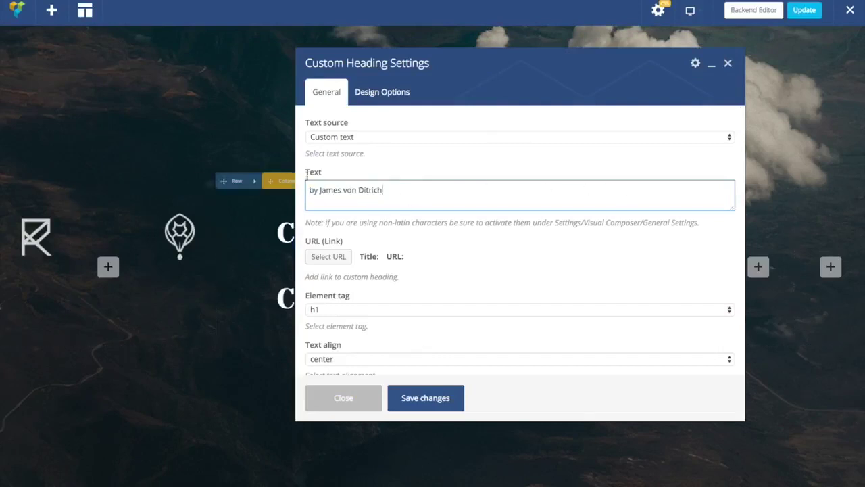
# Set the byline heading's element tag to h2
pyautogui.scroll(-1, 526, 308)
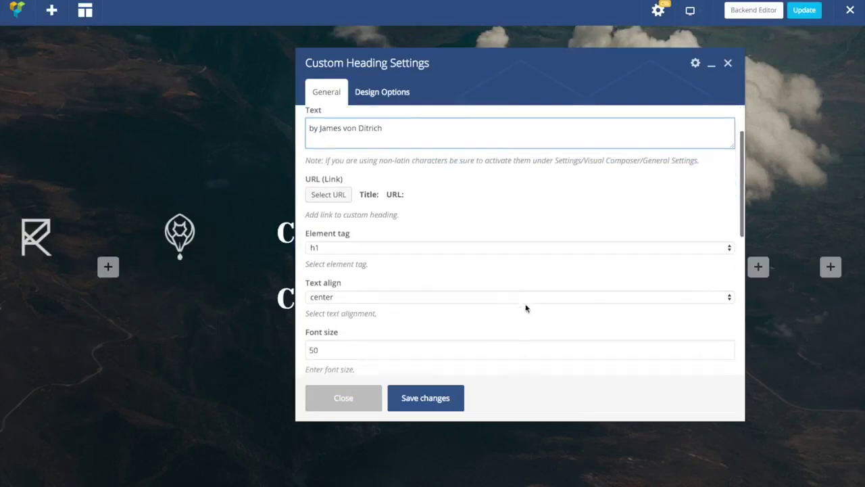
pyautogui.click(367, 248)
pyautogui.click(351, 256)
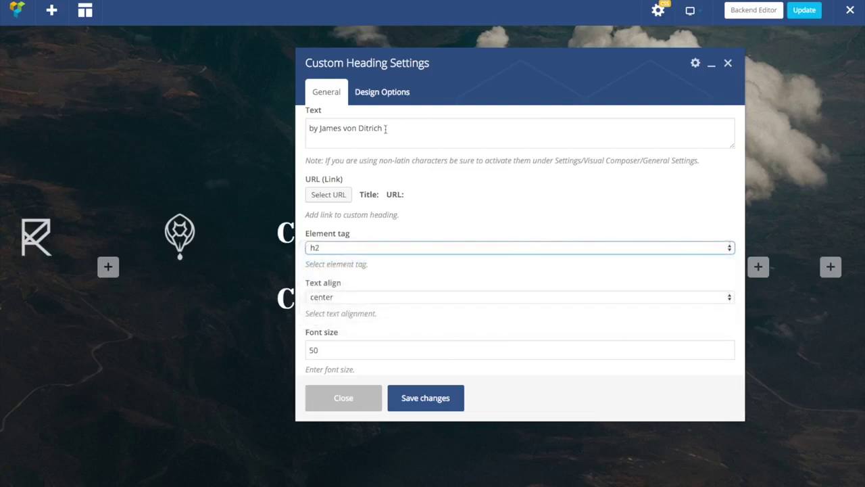
pyautogui.moveTo(386, 128); pyautogui.dragTo(333, 127)
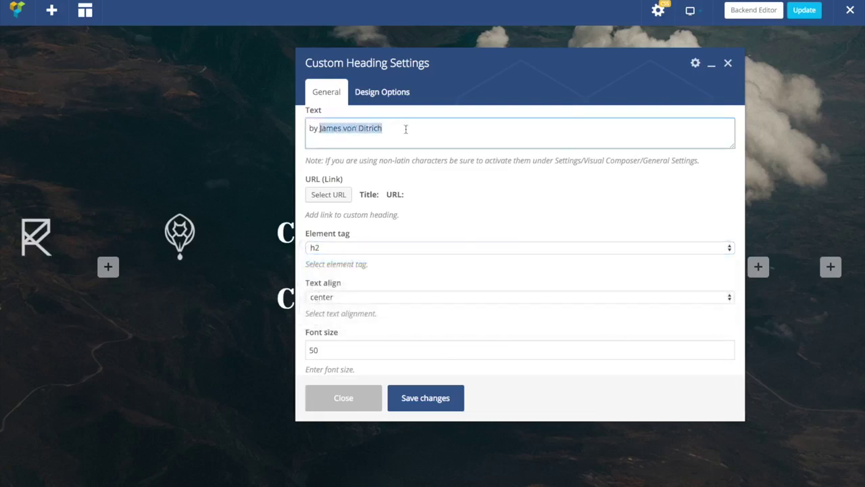
pyautogui.click(424, 141)
pyautogui.scroll(-1, 446, 196)
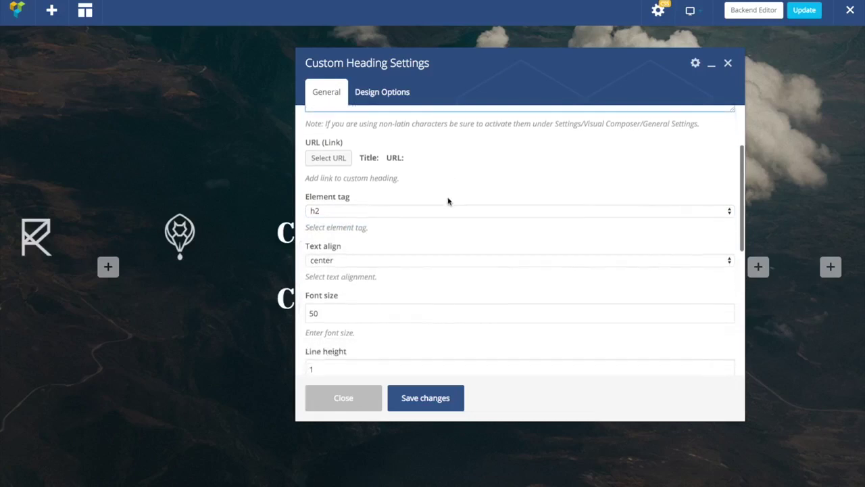
pyautogui.scroll(2, 376, 141)
pyautogui.moveTo(387, 161); pyautogui.dragTo(319, 160)
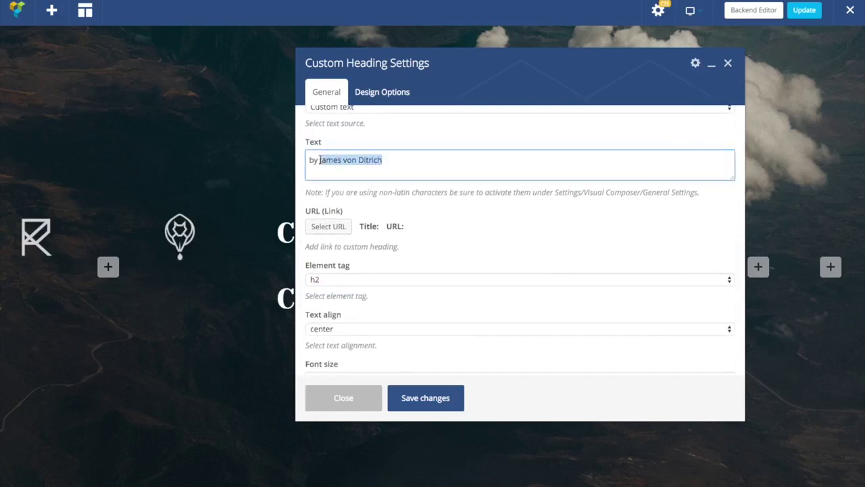
pyautogui.click(505, 170)
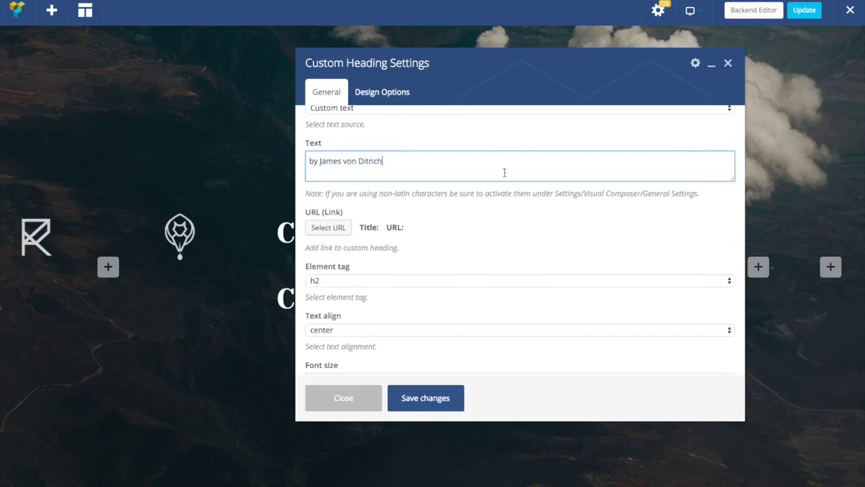
# Set the byline heading's font size to 24
pyautogui.scroll(-5, 479, 247)
pyautogui.doubleClick(338, 183)
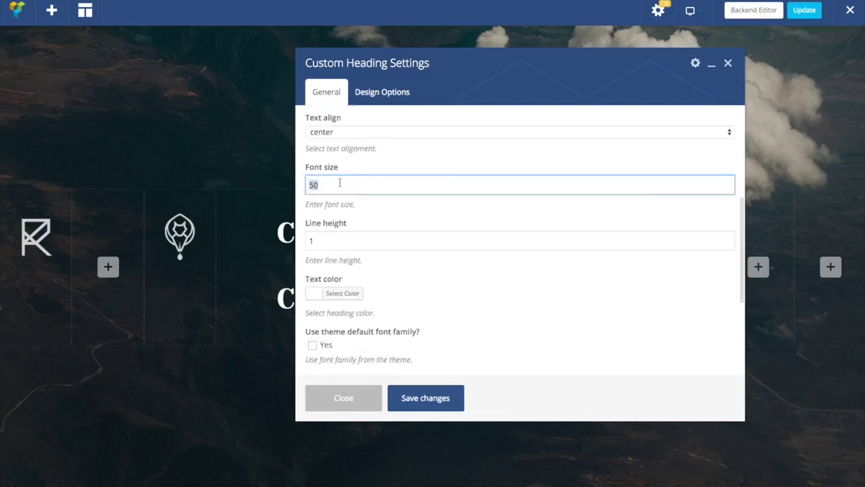
pyautogui.scroll(-2, 388, 189)
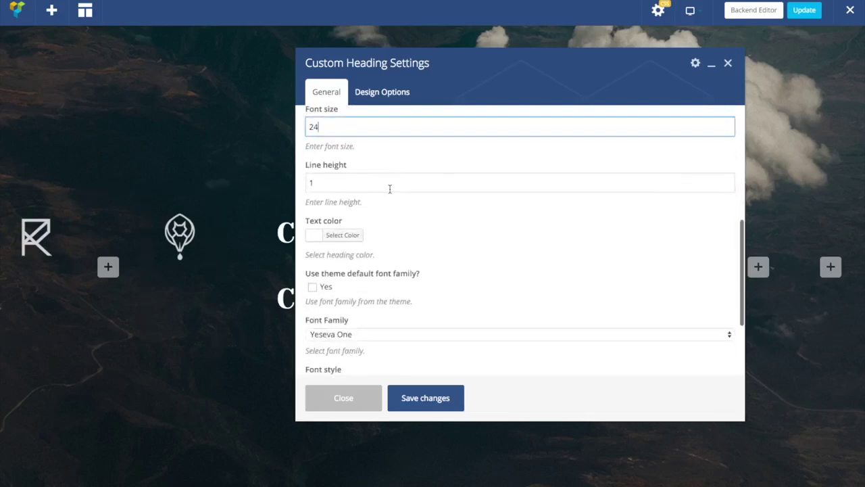
# Set the byline's font family to Philosopher, save the changes, and close the heading settings
pyautogui.scroll(-3, 477, 241)
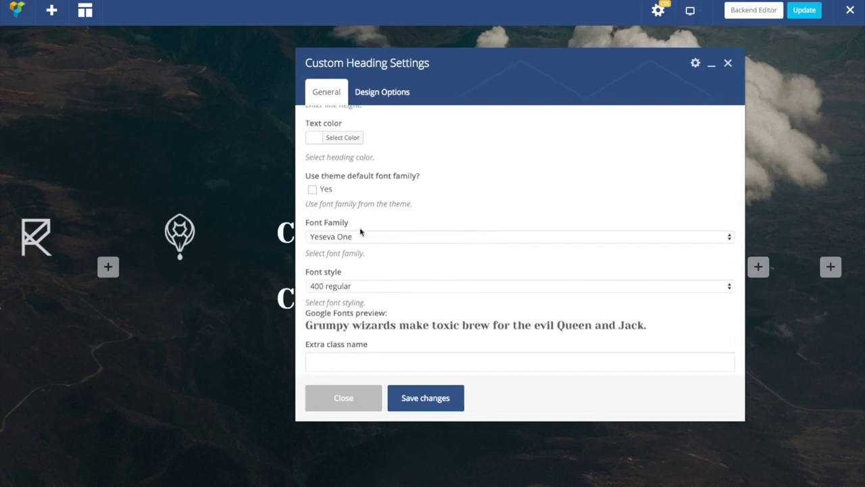
pyautogui.click(381, 238)
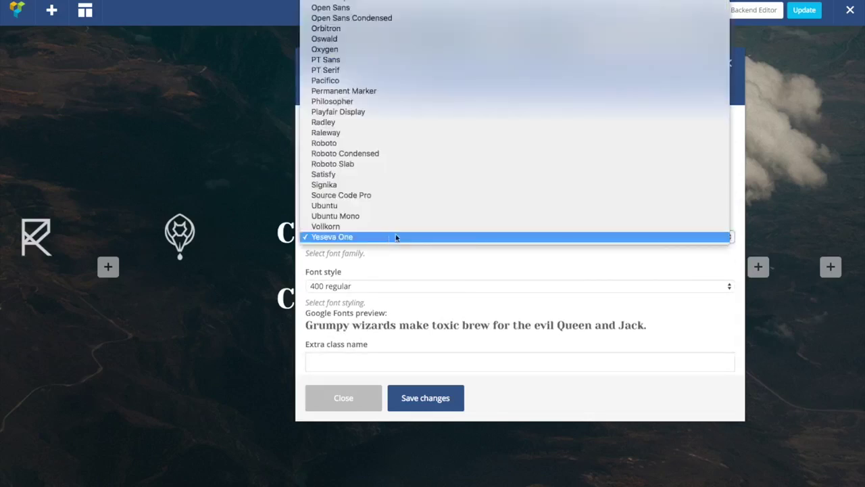
pyautogui.scroll(3, 385, 205)
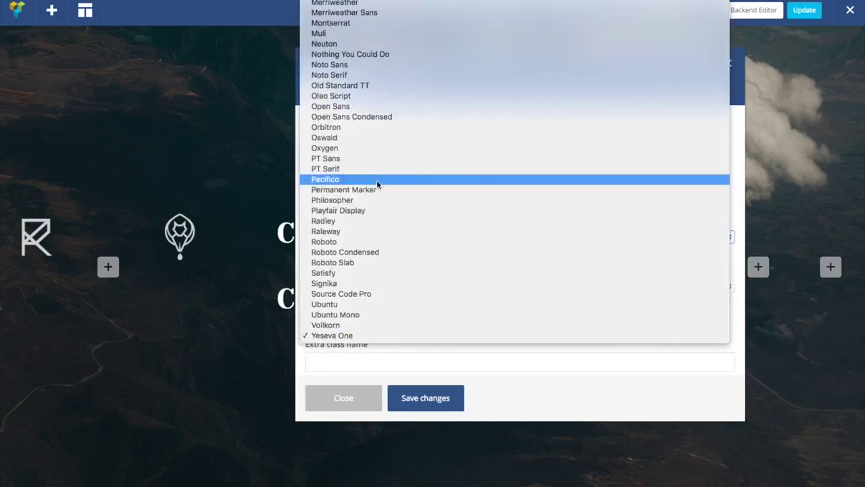
pyautogui.press('Escape')
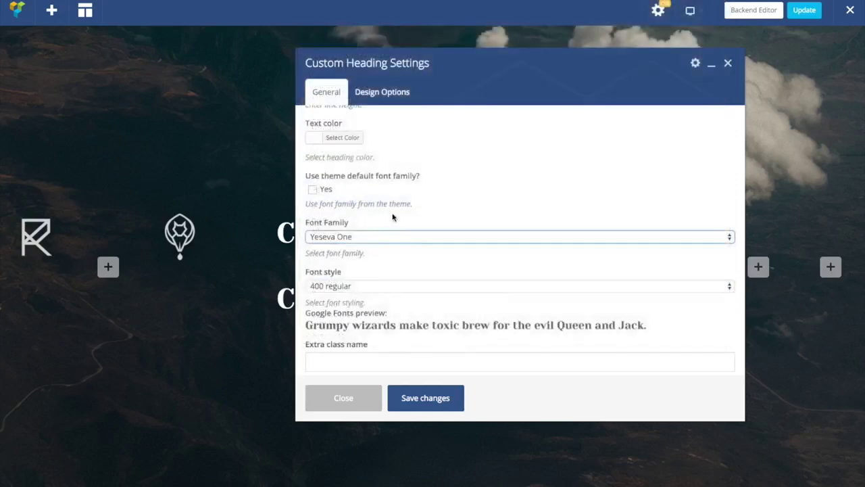
pyautogui.click(428, 398)
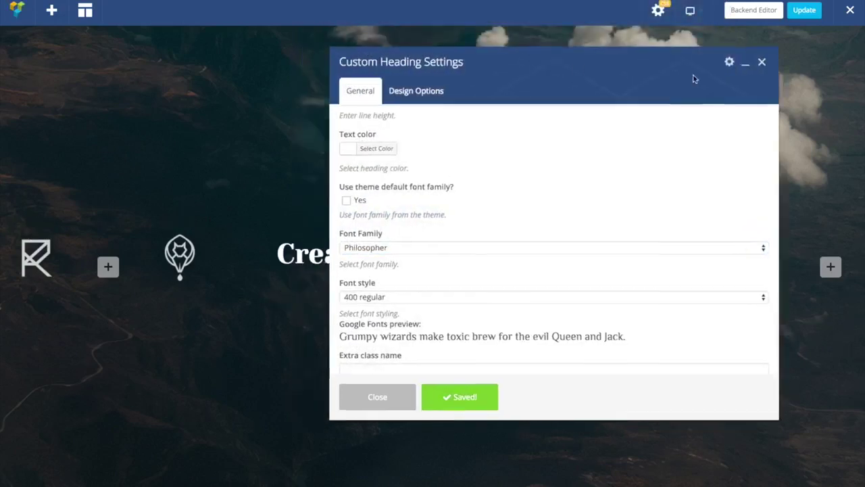
pyautogui.moveTo(692, 79); pyautogui.dragTo(550, 59)
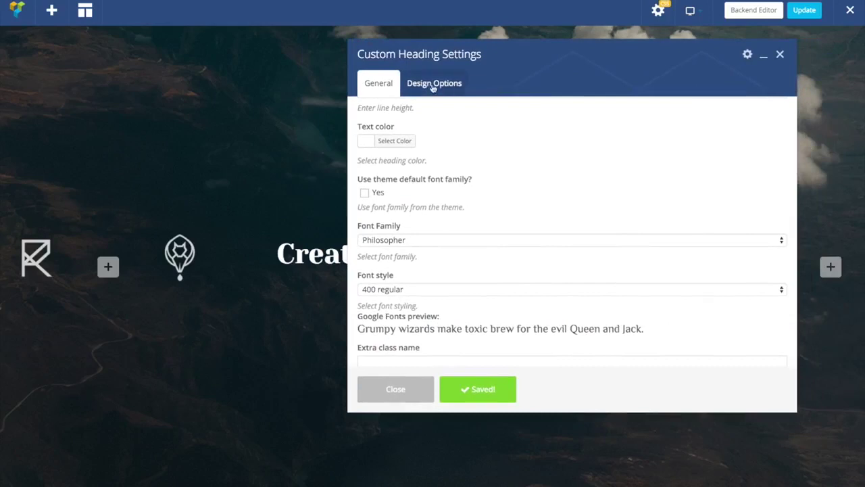
pyautogui.click(402, 398)
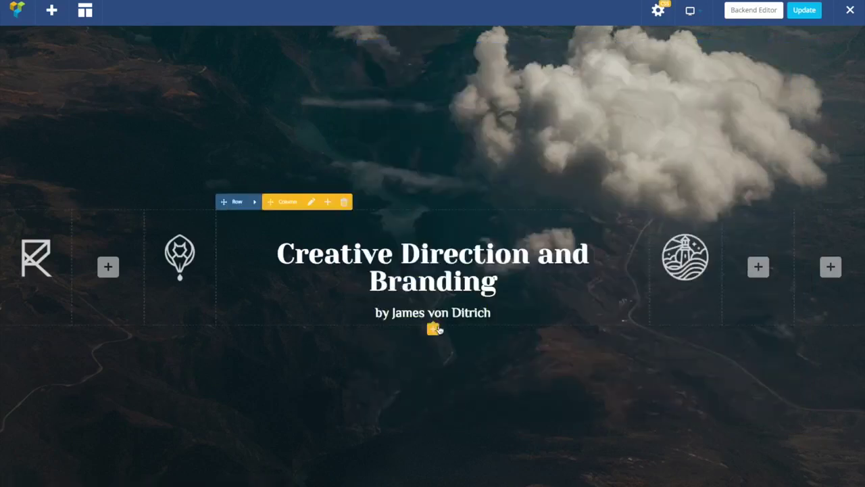
# Add a Button element below the byline and set its text to VIEW WORKS
pyautogui.click(435, 331)
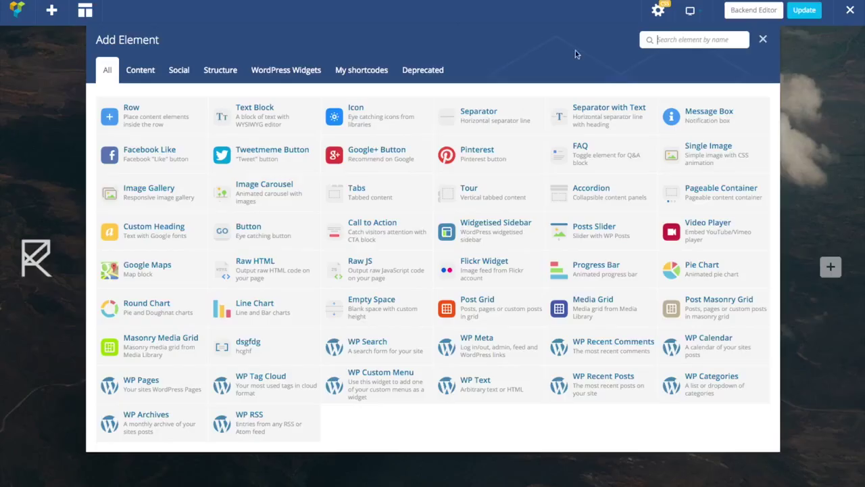
pyautogui.write('butt')
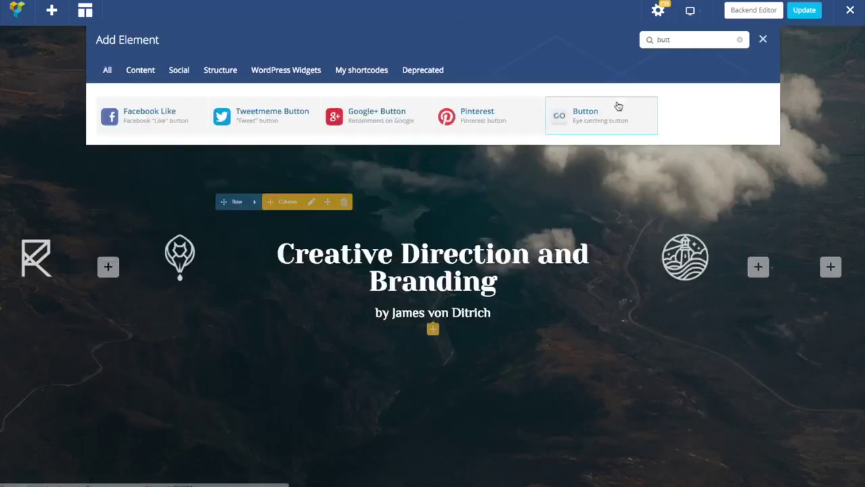
pyautogui.click(605, 118)
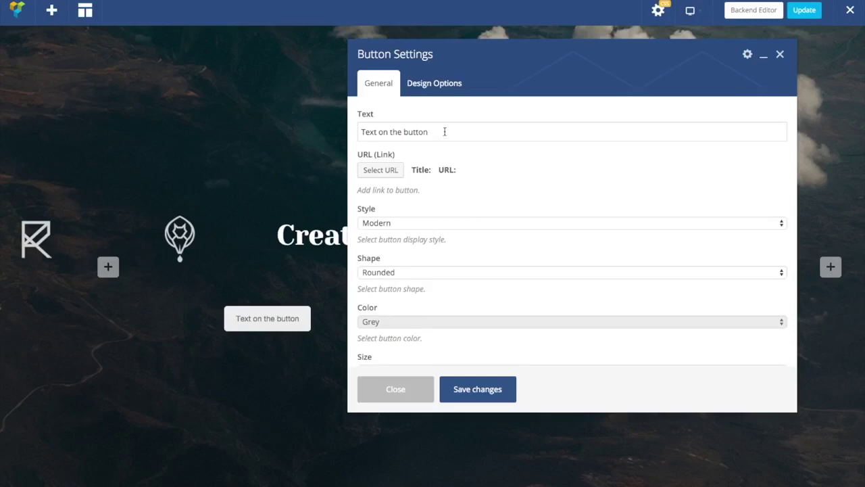
pyautogui.moveTo(442, 130); pyautogui.dragTo(345, 130)
pyautogui.write('VIEW WORKS')
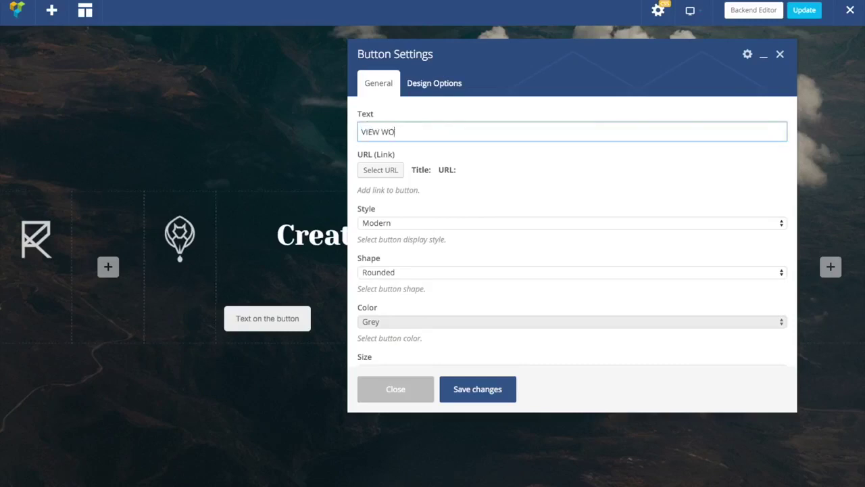
# Set the button's style to Outline, shape to Square, and color to White, and save the changes
pyautogui.click(408, 223)
pyautogui.click(399, 256)
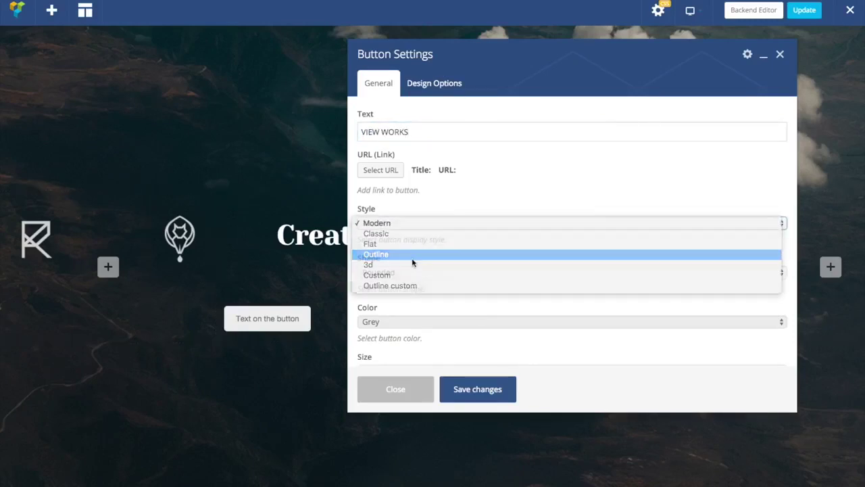
pyautogui.scroll(-1, 419, 271)
pyautogui.click(404, 250)
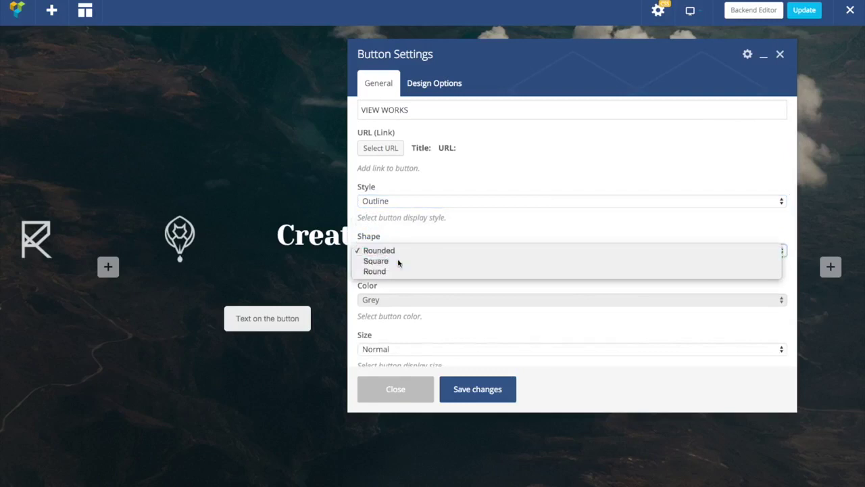
pyautogui.click(398, 261)
pyautogui.click(396, 301)
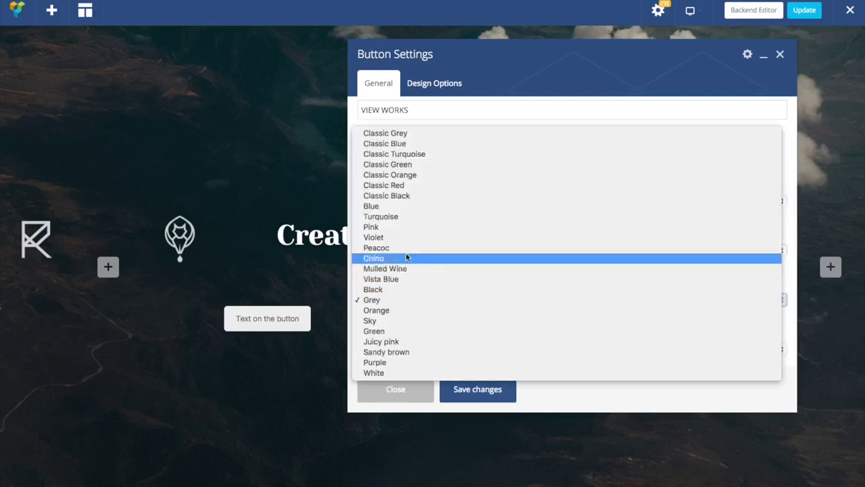
pyautogui.click(376, 373)
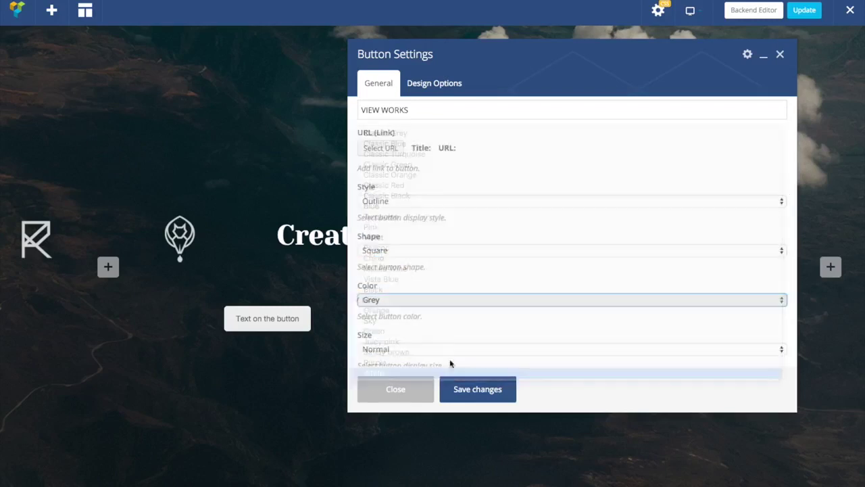
pyautogui.click(465, 391)
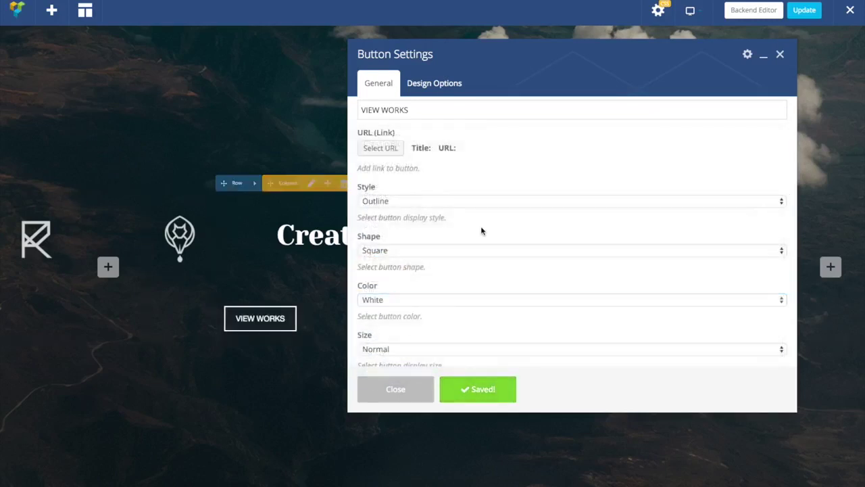
# Set the button's alignment to Center, save the changes, and minimize the settings to check the header
pyautogui.scroll(-1, 490, 233)
pyautogui.scroll(-2, 452, 237)
pyautogui.scroll(-1, 445, 244)
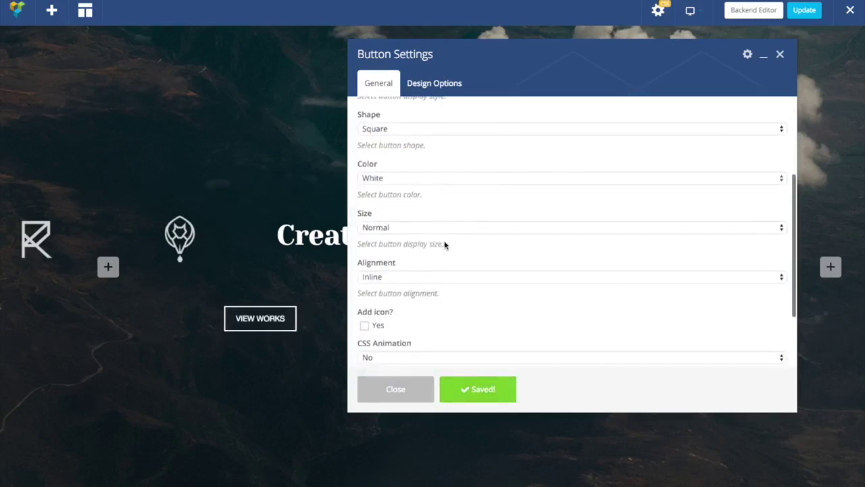
pyautogui.click(405, 275)
pyautogui.click(376, 308)
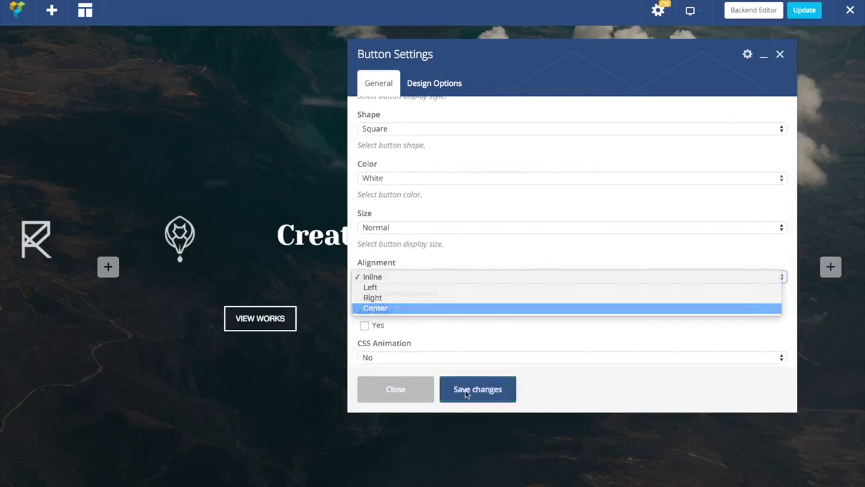
pyautogui.click(465, 392)
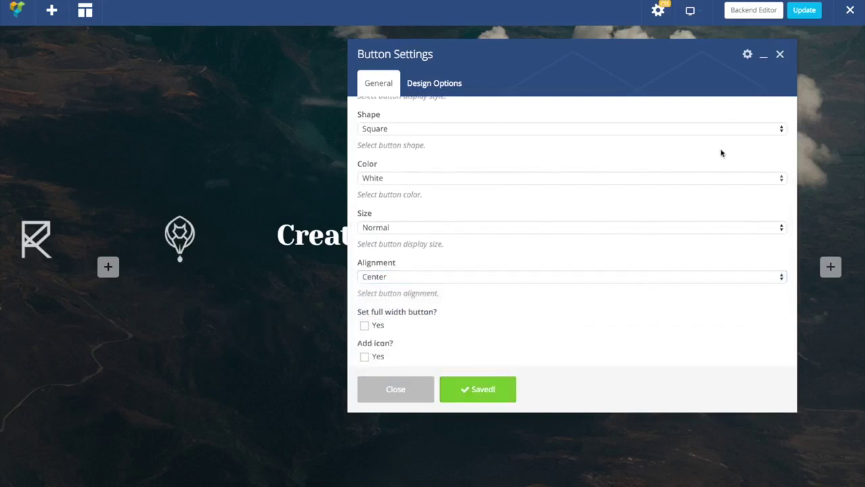
pyautogui.click(763, 55)
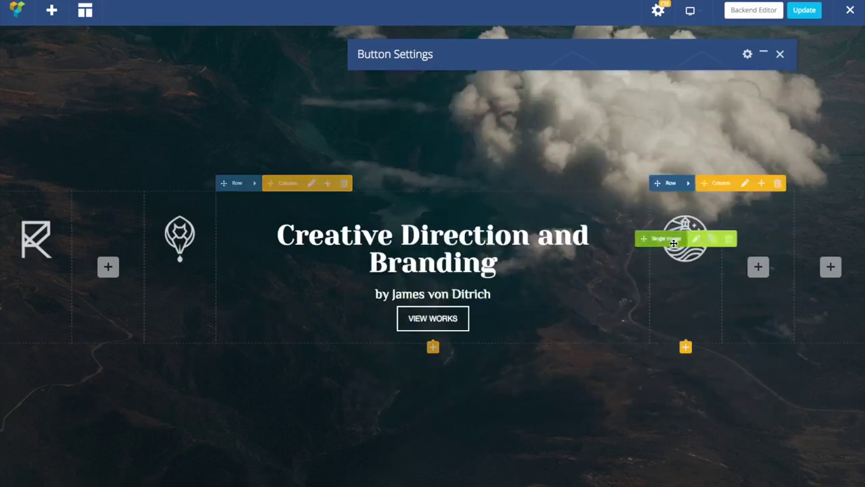
# Restore the button settings and set the button's size to Small
pyautogui.click(762, 54)
pyautogui.scroll(-1, 432, 281)
pyautogui.scroll(1, 432, 281)
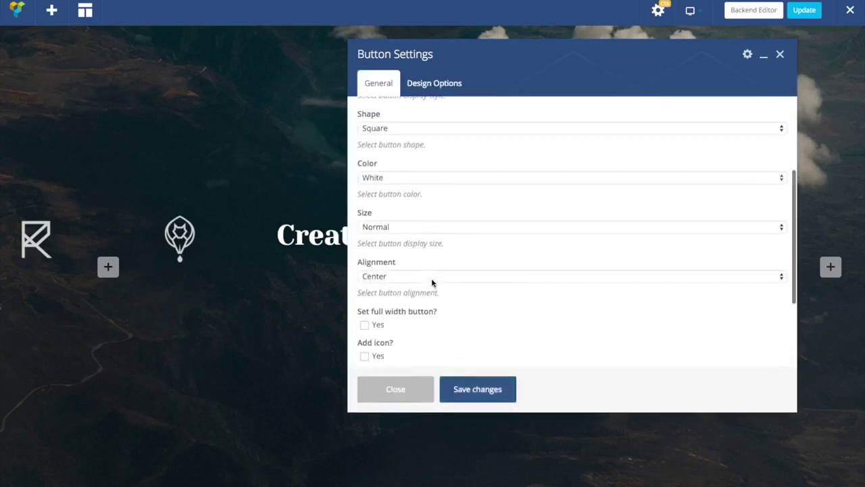
pyautogui.click(393, 227)
pyautogui.click(400, 218)
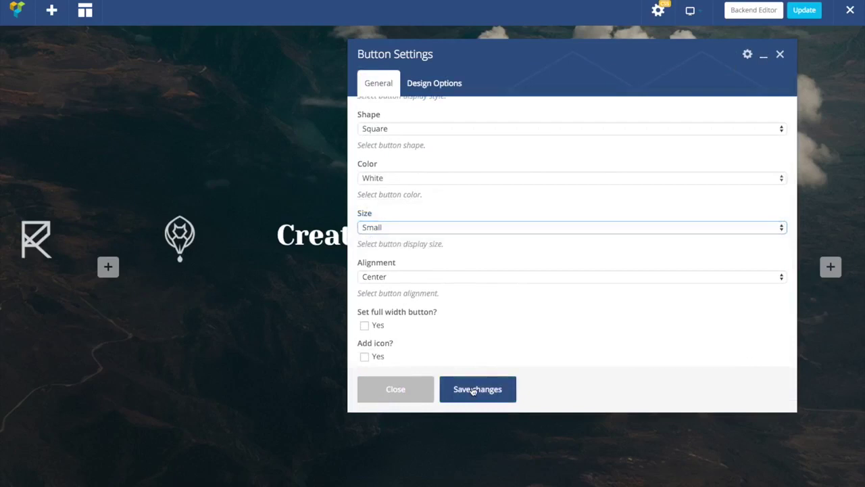
# Save the button size, change the button text to <strong>VIEW WORKS</strong>, save again, and close the button settings
pyautogui.click(473, 389)
pyautogui.click(764, 57)
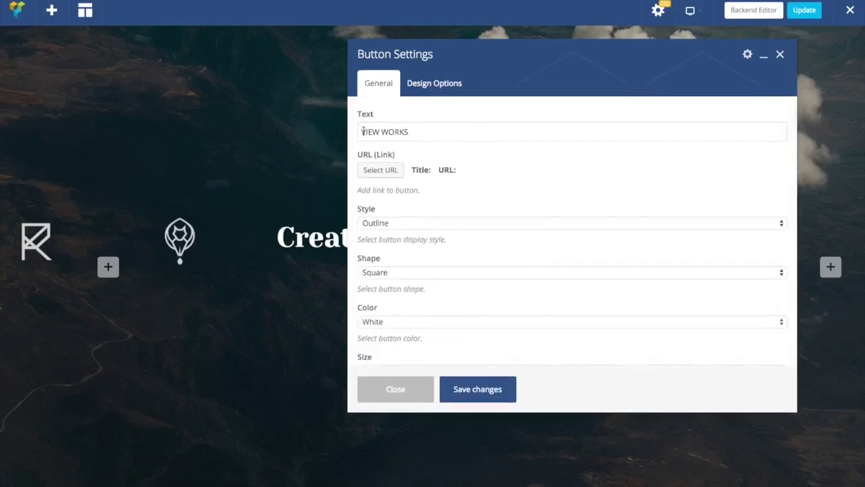
pyautogui.click(362, 132)
pyautogui.write('<')
pyautogui.write('stro')
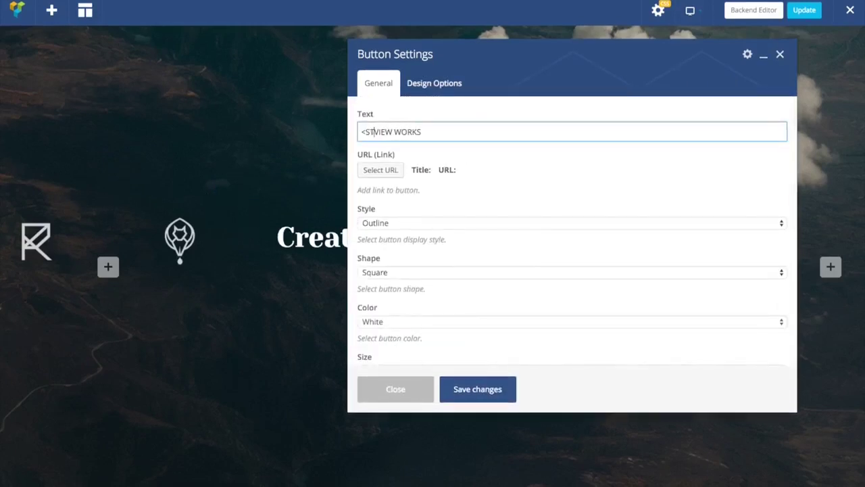
pyautogui.write('ng>')
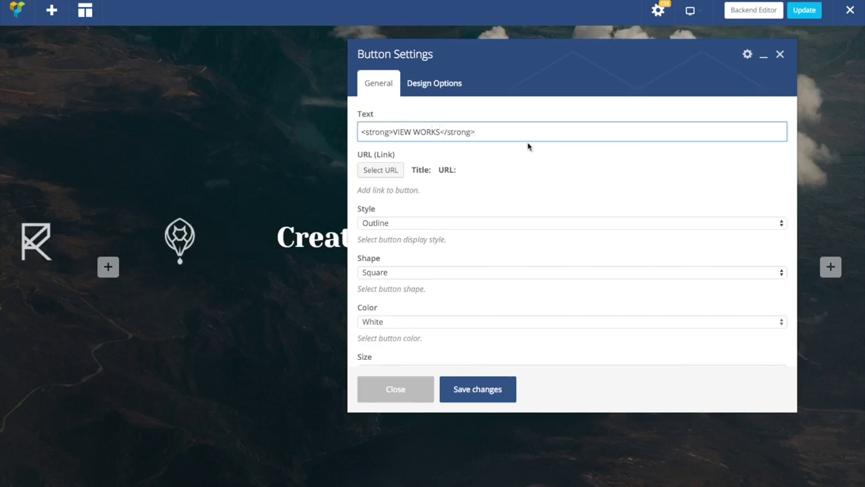
pyautogui.moveTo(479, 131); pyautogui.dragTo(346, 130)
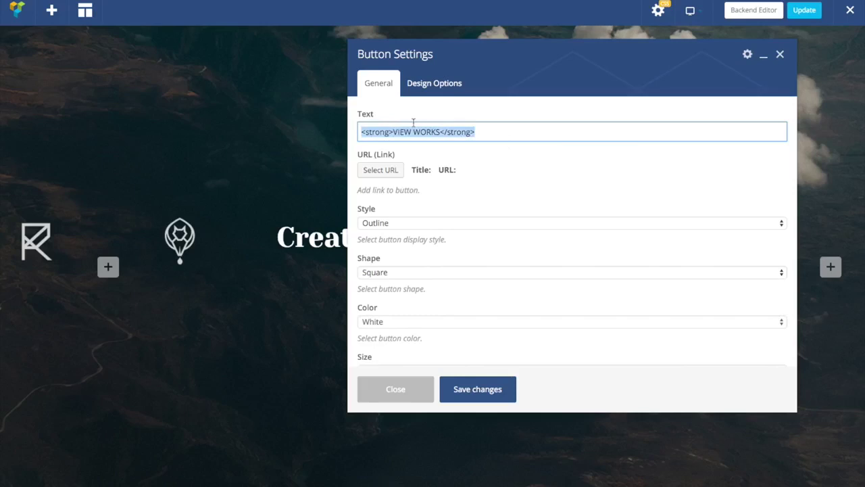
pyautogui.click(385, 129)
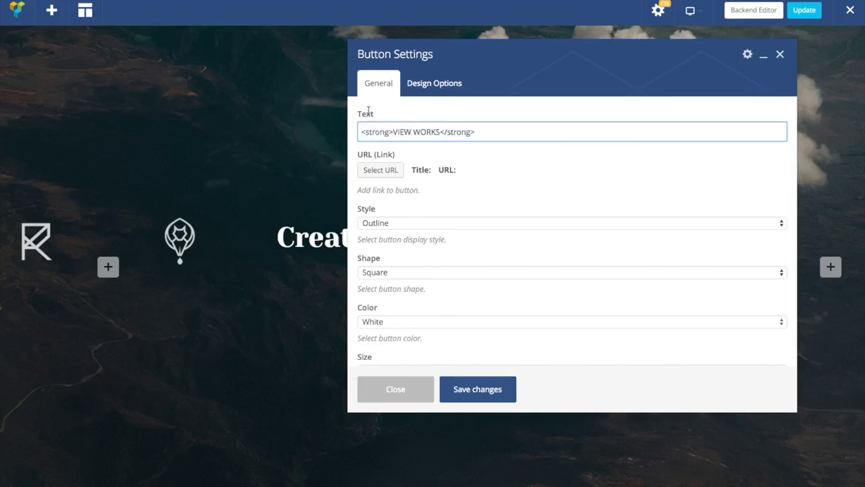
pyautogui.click(473, 391)
pyautogui.moveTo(537, 61); pyautogui.dragTo(680, 69)
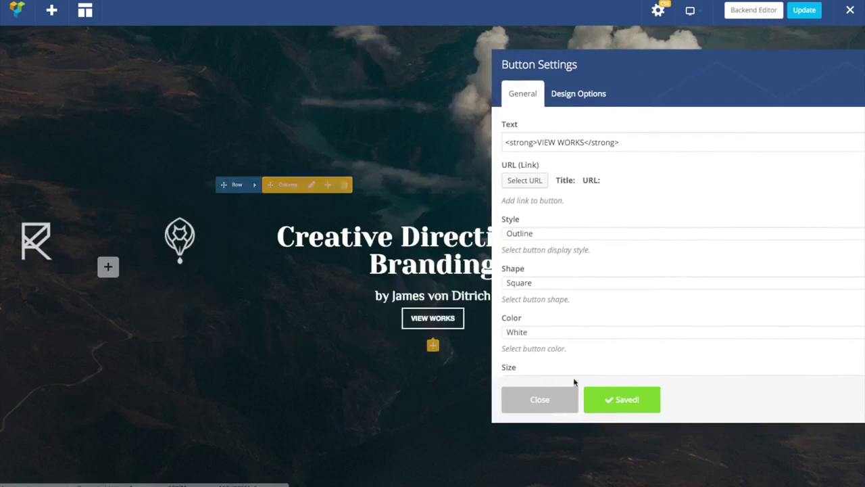
pyautogui.click(554, 403)
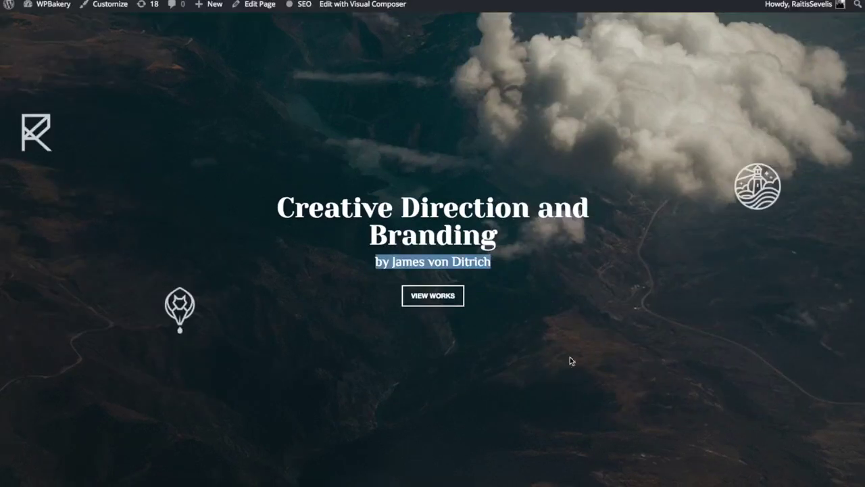
# Set the byline heading's top margin to 0 and bottom padding to 20, save the changes, and close its settings
pyautogui.click(457, 317)
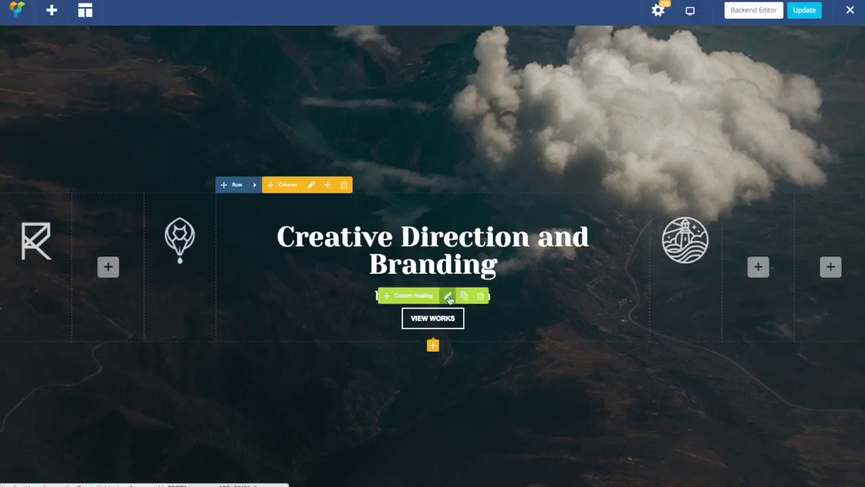
pyautogui.click(448, 297)
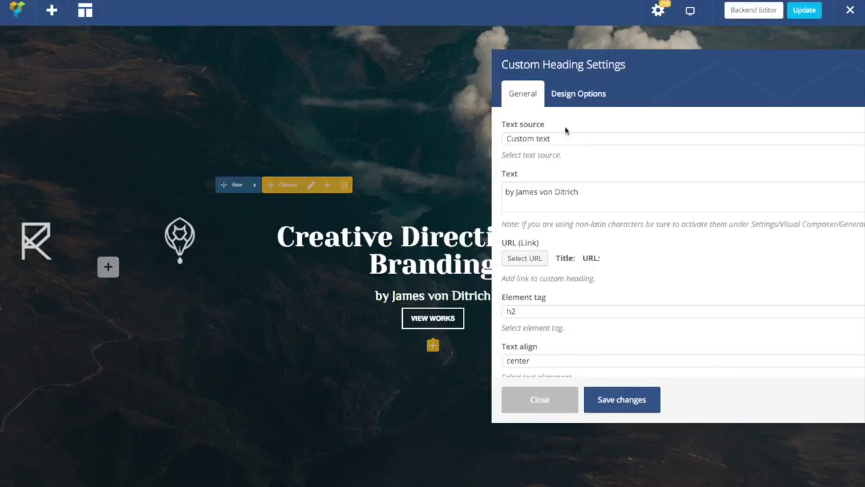
pyautogui.click(574, 94)
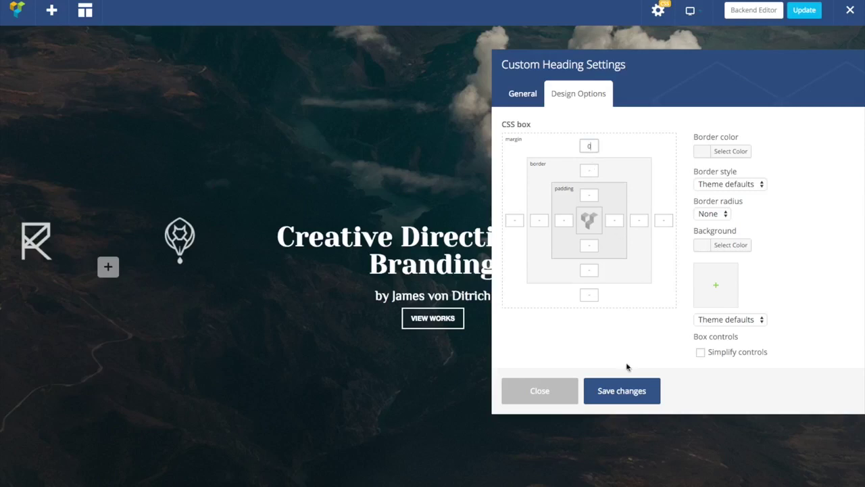
pyautogui.click(621, 387)
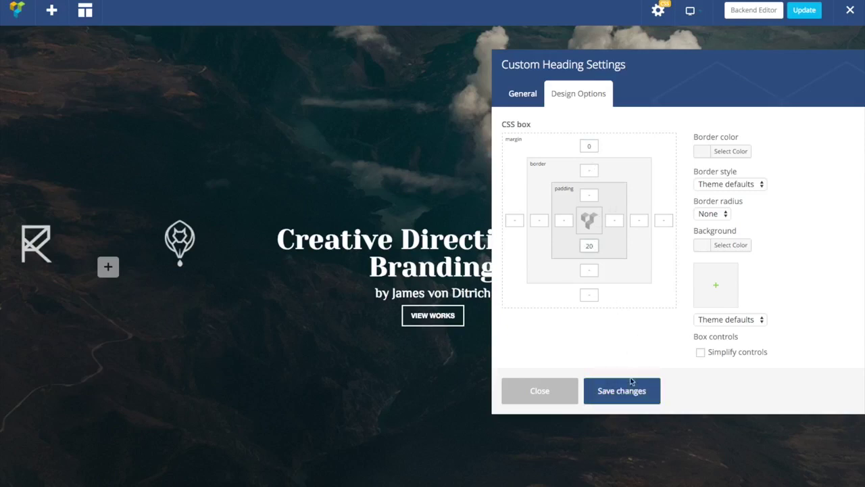
pyautogui.click(618, 397)
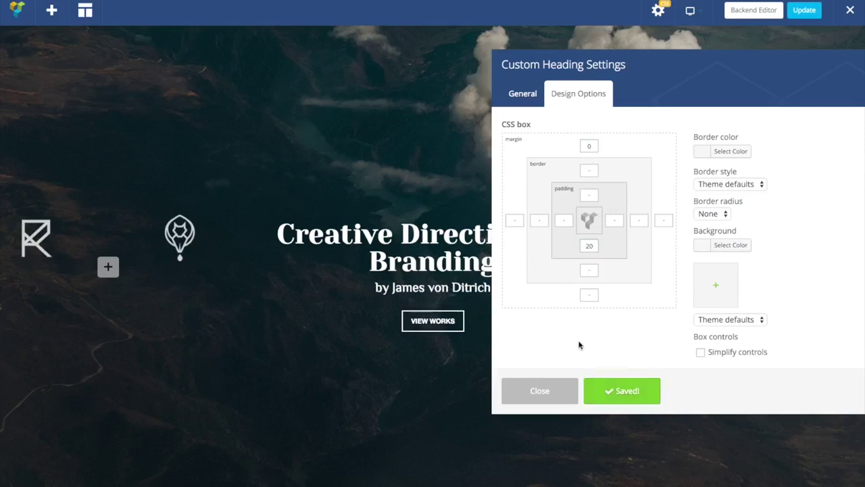
pyautogui.click(540, 398)
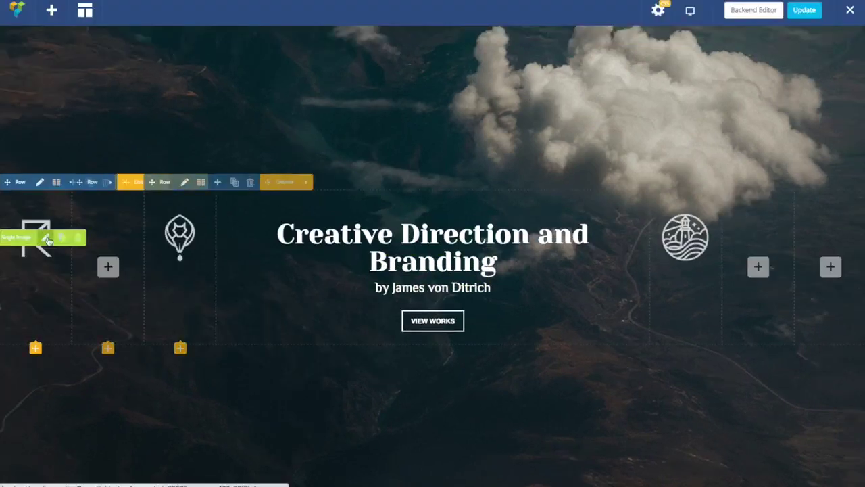
# Set the bottom padding of the R logo image in the first column to 400, save, and close its settings
pyautogui.click(47, 238)
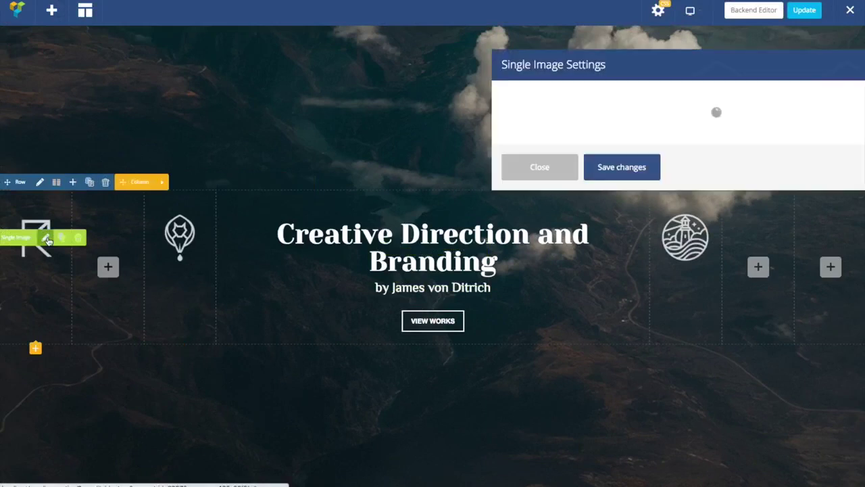
pyautogui.click(583, 93)
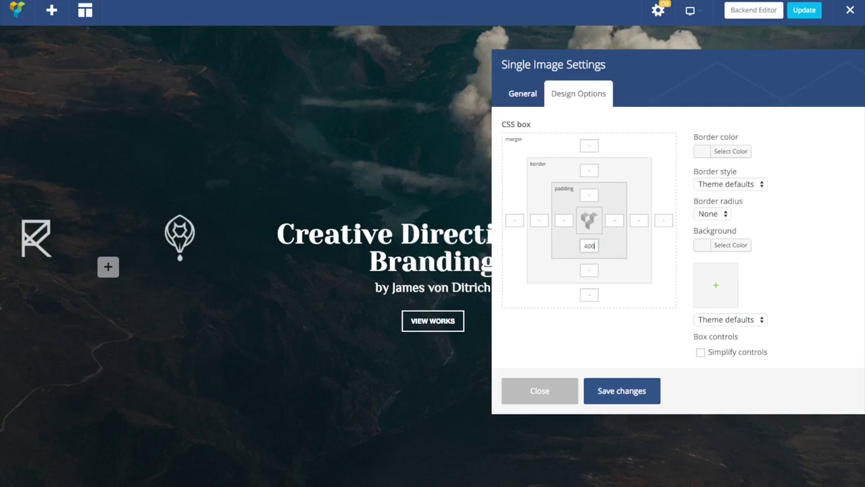
pyautogui.click(625, 395)
pyautogui.click(546, 393)
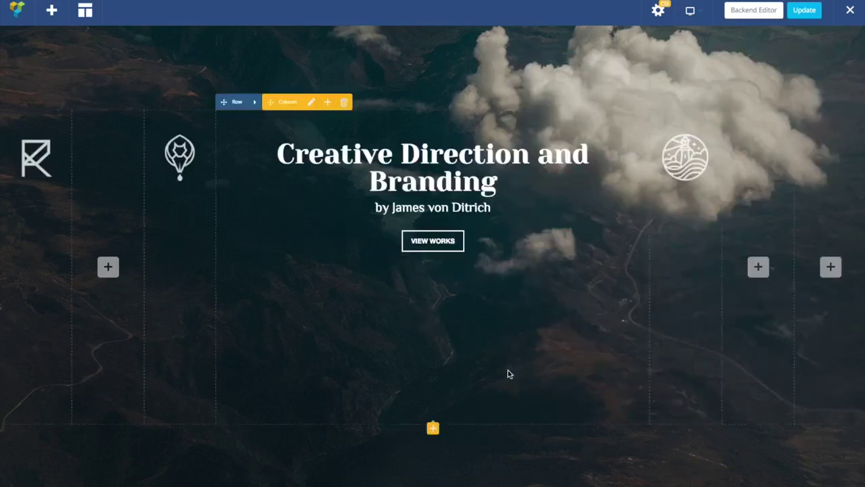
# Set the top padding of the balloon logo image in the third column to 250, save, and close its settings
pyautogui.moveTo(189, 159)
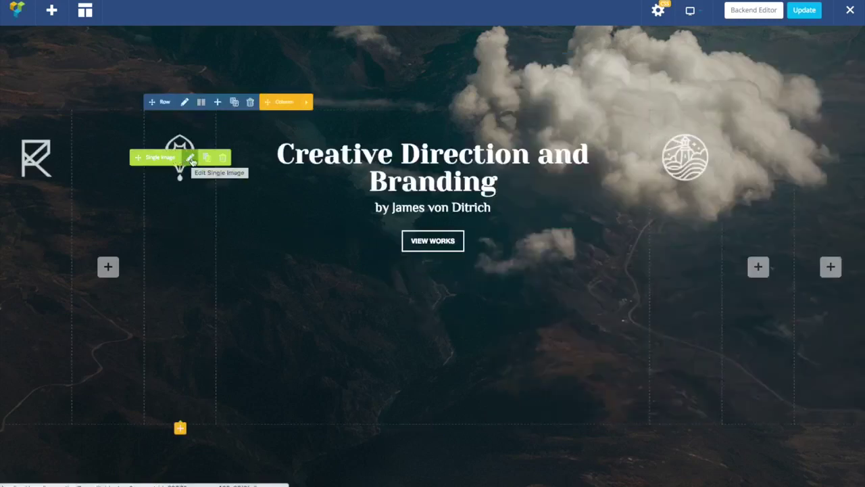
pyautogui.click(192, 160)
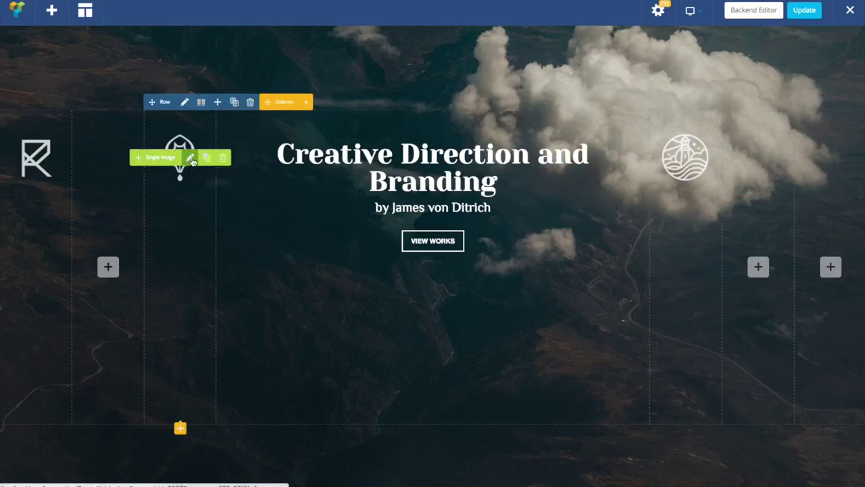
pyautogui.click(569, 95)
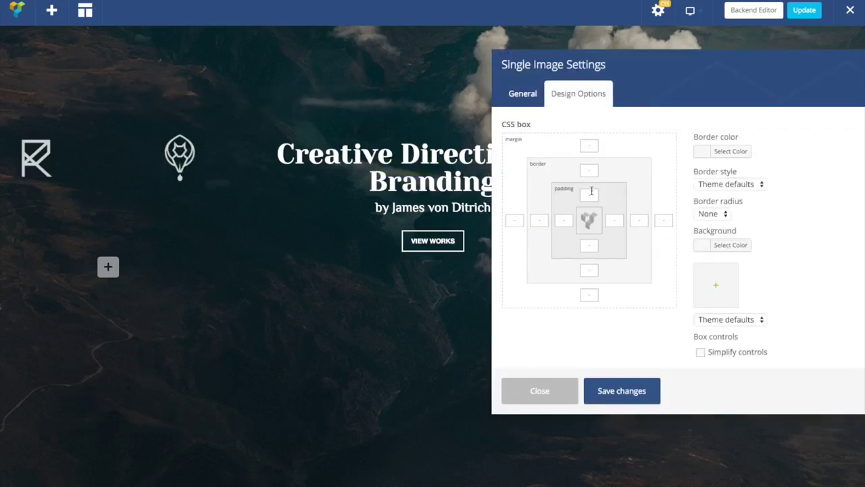
pyautogui.write('50')
pyautogui.click(637, 392)
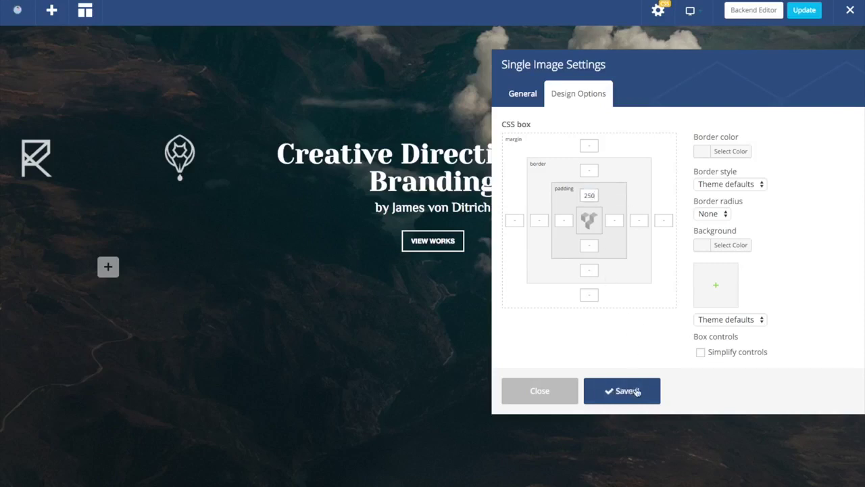
pyautogui.click(526, 399)
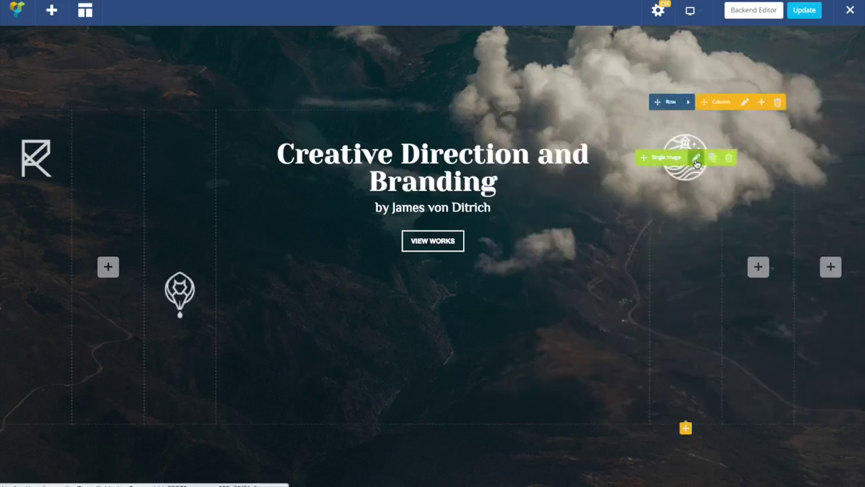
# Add bottom padding to the lighthouse logo image, save the changes, and close its settings
pyautogui.click(696, 156)
pyautogui.click(584, 95)
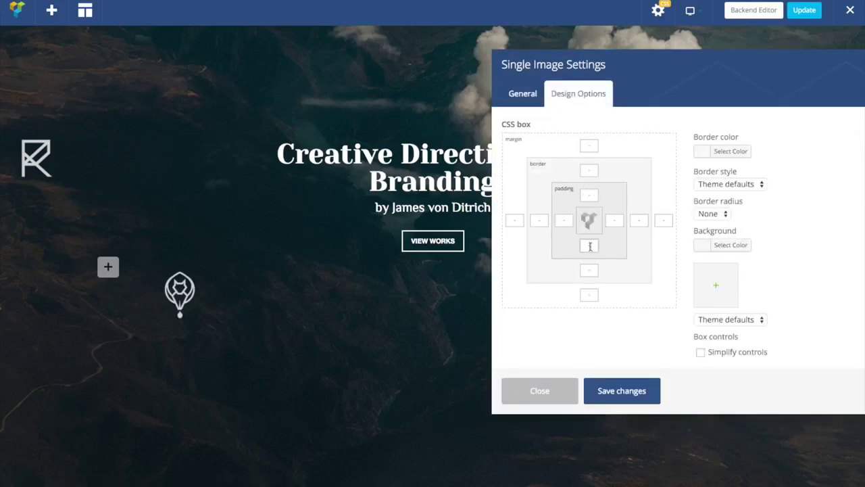
pyautogui.click(631, 392)
pyautogui.click(554, 392)
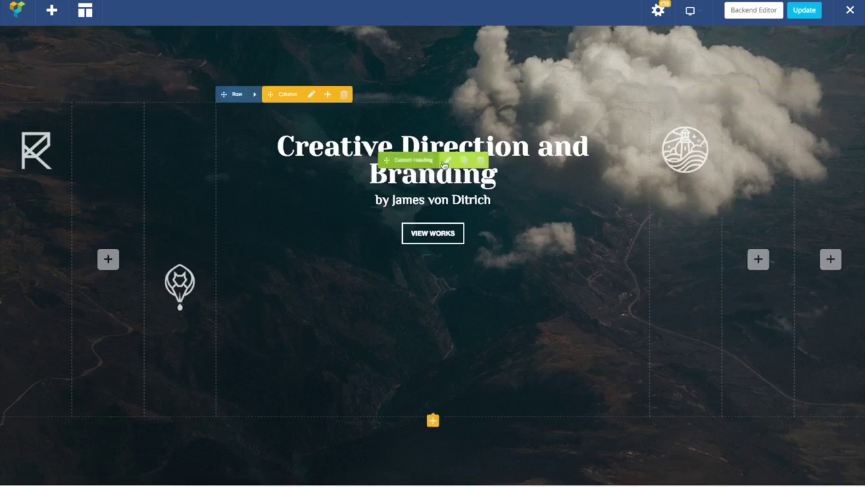
# Set the header row's content position to Middle, save the changes, and close the row settings
pyautogui.click(256, 94)
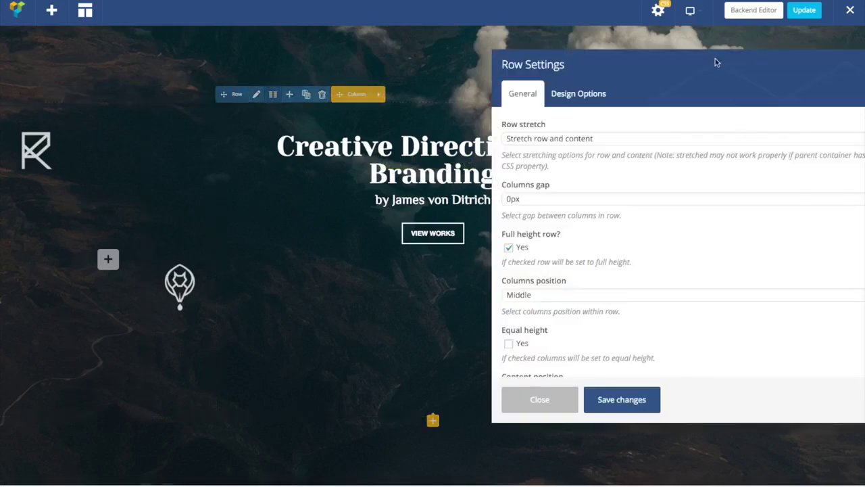
pyautogui.moveTo(716, 61); pyautogui.dragTo(615, 56)
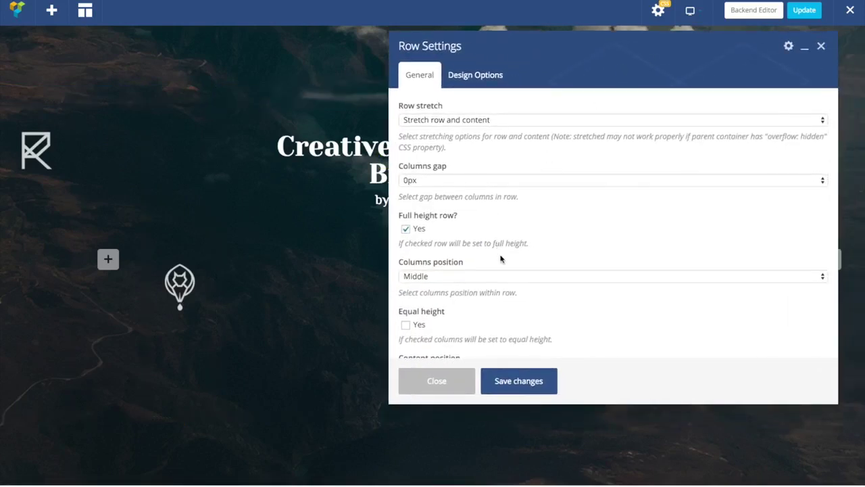
pyautogui.scroll(-1, 503, 260)
pyautogui.scroll(-2, 489, 228)
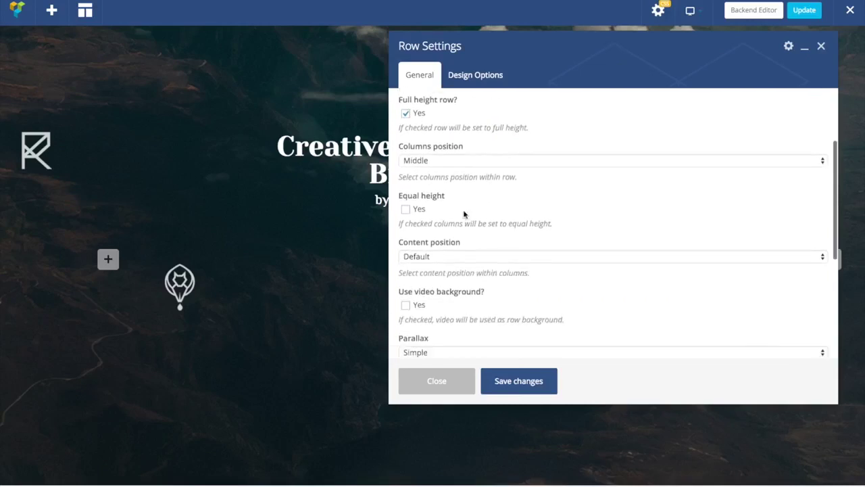
pyautogui.click(452, 258)
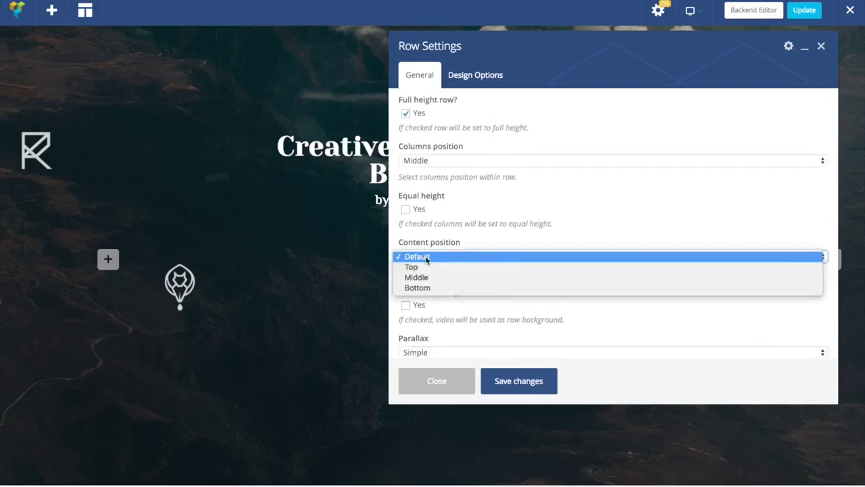
pyautogui.click(434, 276)
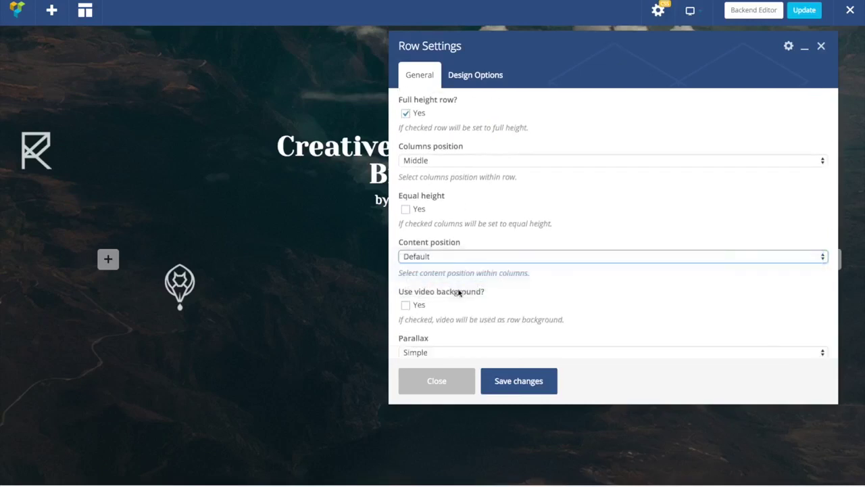
pyautogui.click(531, 381)
pyautogui.click(437, 381)
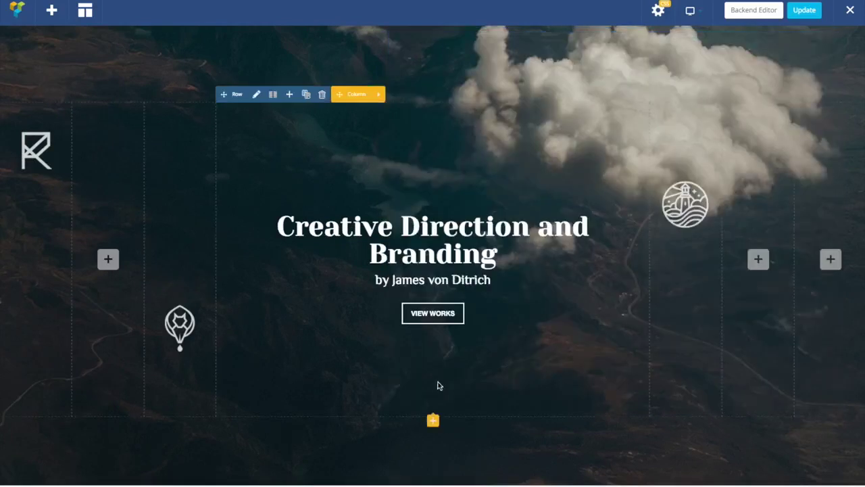
# Update the page and check the parallax effect of the finished header
pyautogui.click(816, 16)
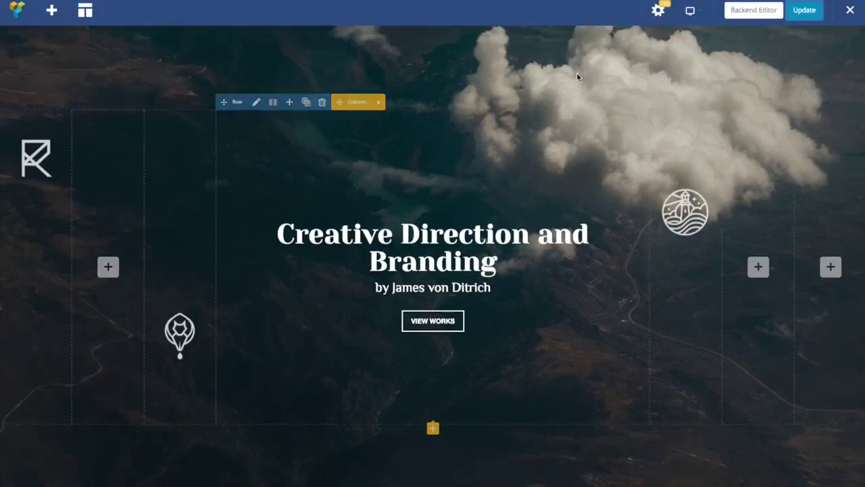
pyautogui.scroll(-3, 575, 75)
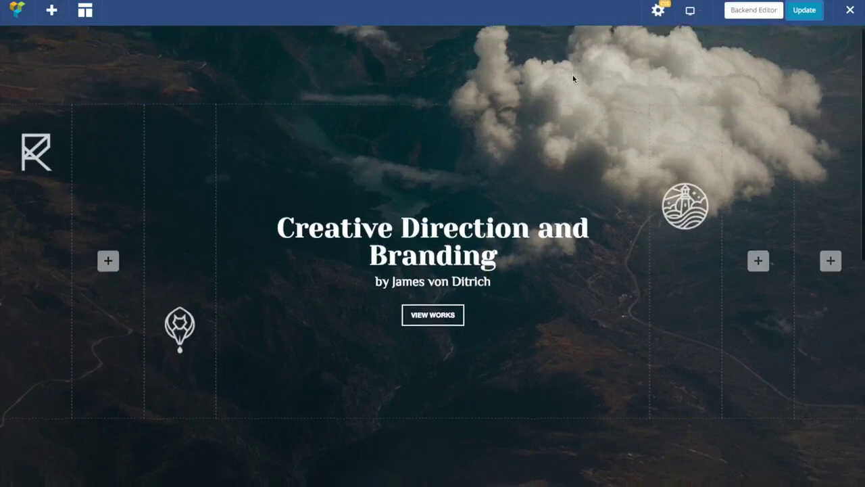
pyautogui.scroll(3, 572, 121)
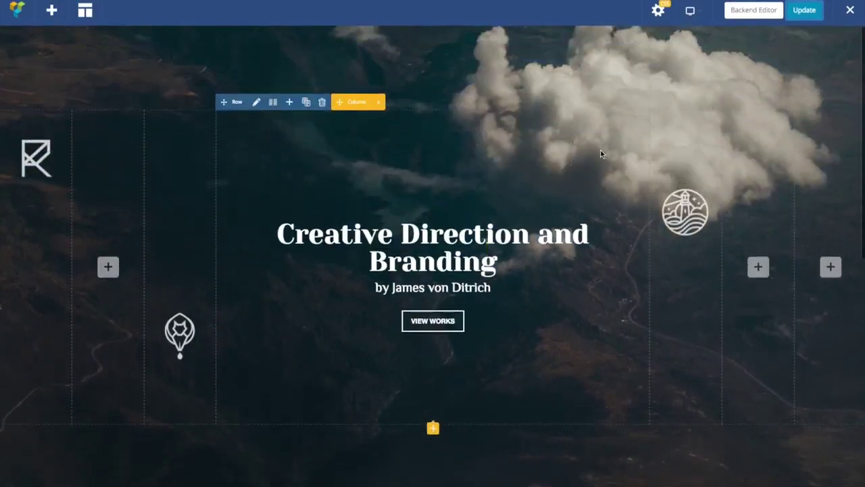
pyautogui.scroll(-2, 614, 167)
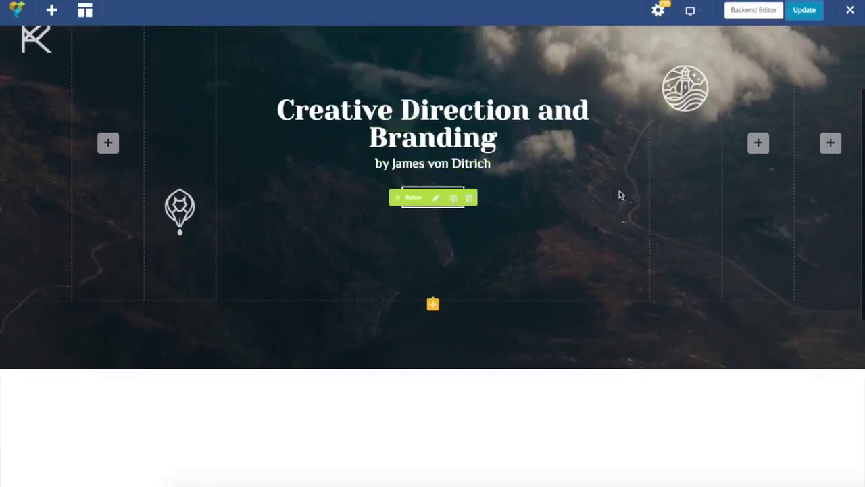
pyautogui.scroll(-3, 619, 191)
pyautogui.scroll(3, 619, 192)
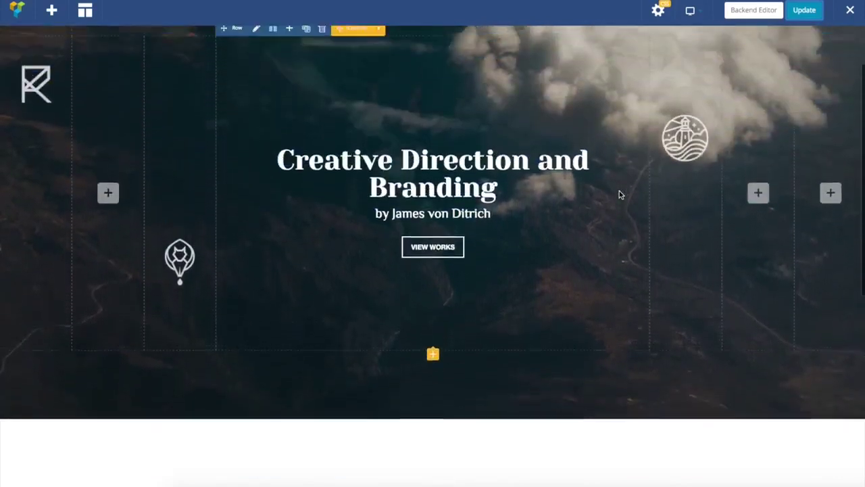
pyautogui.scroll(1, 619, 191)
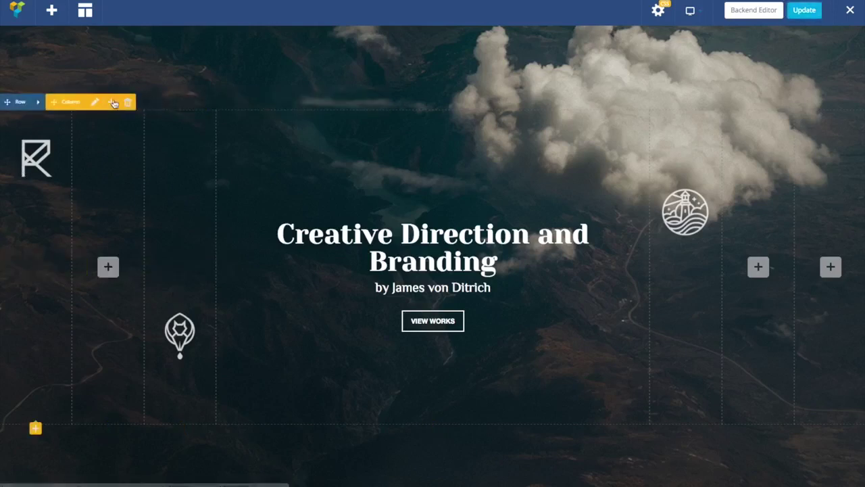
# Hide the first column with the R logo on landscape tablet, portrait tablet and phone, save the changes, and close its settings
pyautogui.click(96, 102)
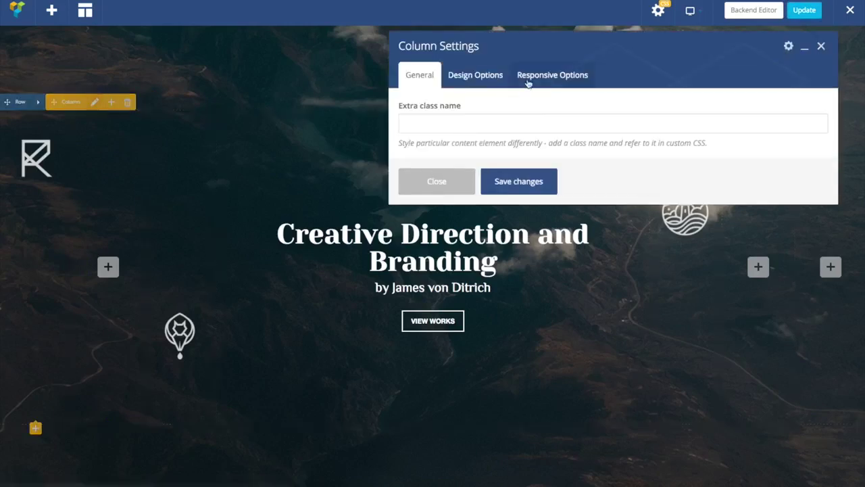
pyautogui.click(532, 76)
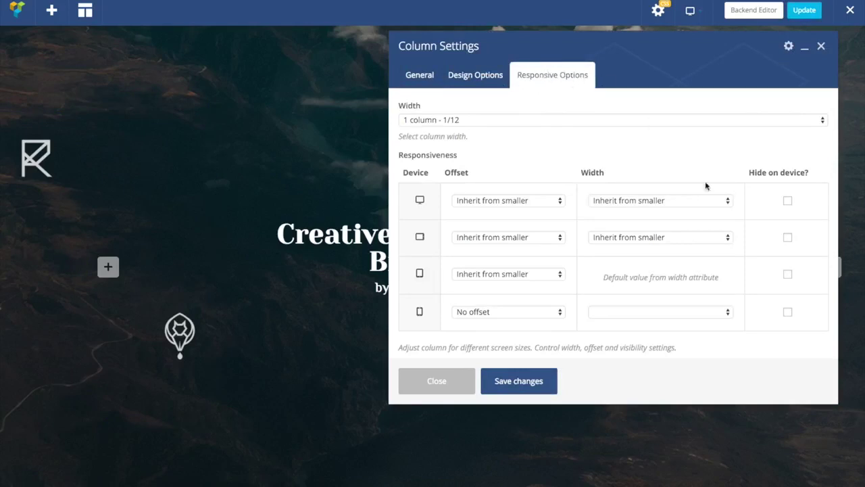
pyautogui.click(788, 237)
pyautogui.click(788, 274)
pyautogui.click(787, 312)
pyautogui.click(538, 382)
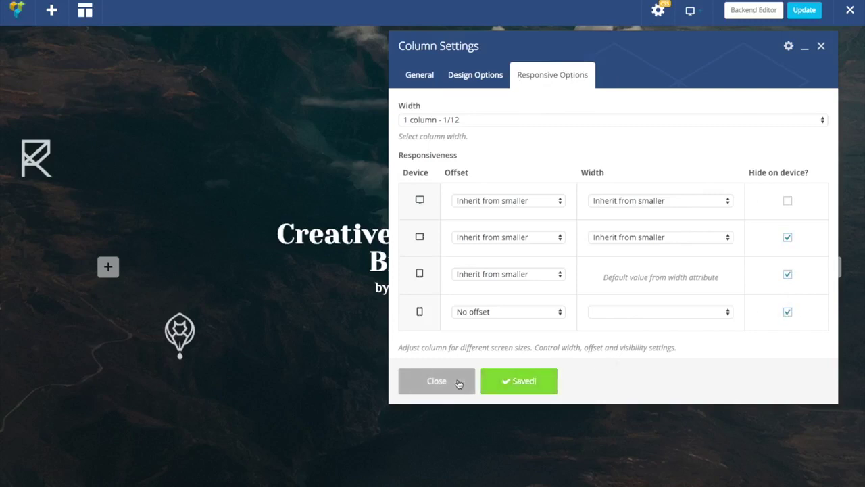
pyautogui.click(461, 383)
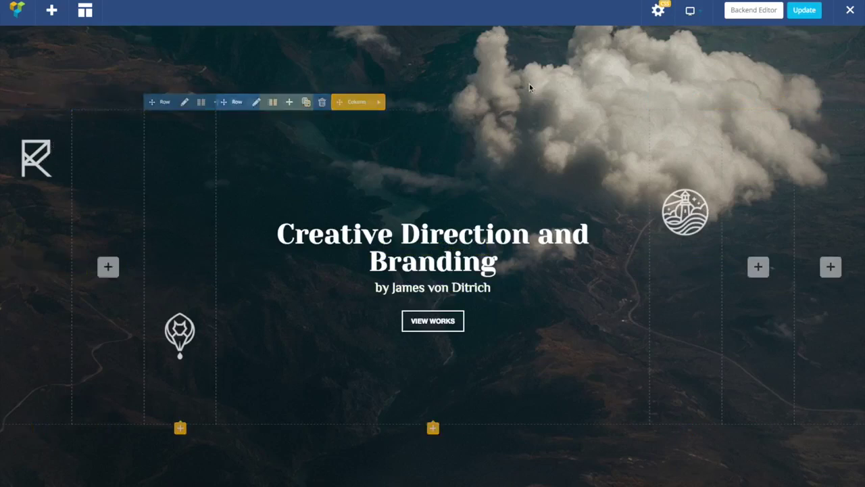
pyautogui.scroll(-3, 592, 154)
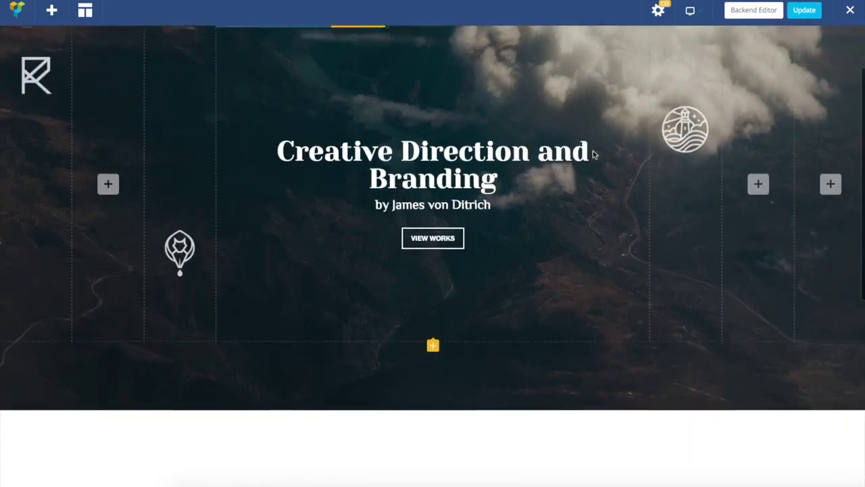
pyautogui.scroll(3, 593, 155)
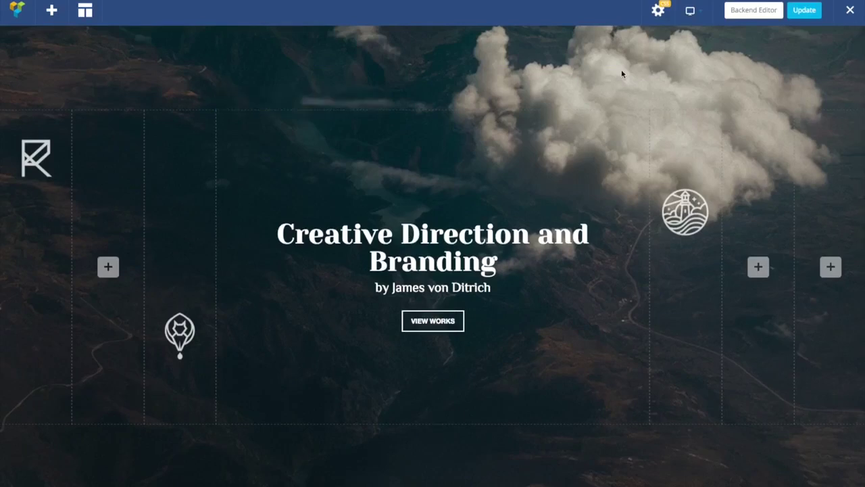